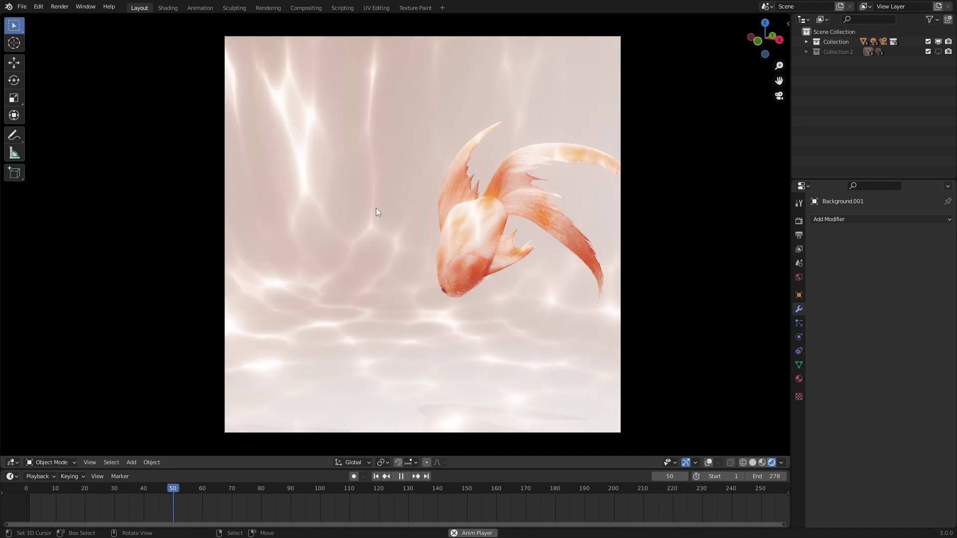
- Stop the fish animation, switch to solid shading, hide Collection and show Collection 2 in the viewport
{"action": "key", "text": "space"}
{"action": "key", "text": "z"}
{"action": "key", "text": "6"}
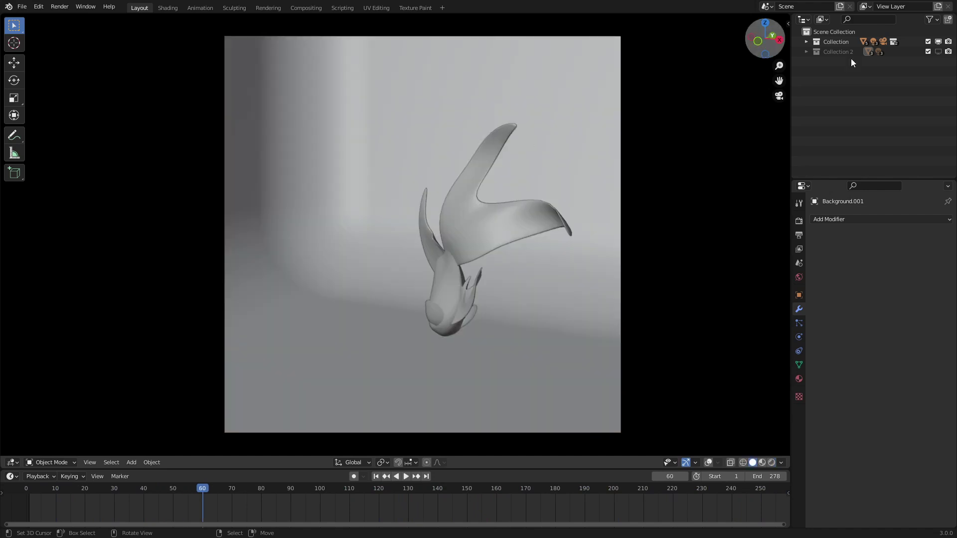
{"action": "left_click", "coordinate": [938, 41]}
{"action": "left_click", "coordinate": [938, 51]}
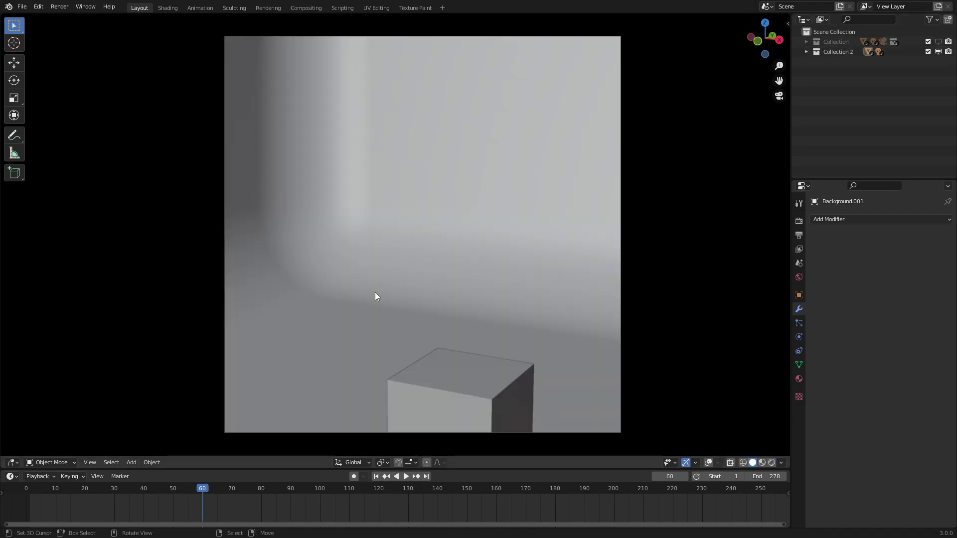
- Preview the cube and backdrop in rendered shading from outside the camera view
{"action": "middle_click_drag", "start_coordinate": [375, 292], "coordinate": [348, 294]}
{"action": "key", "text": "z"}
{"action": "left_click", "coordinate": [343, 267]}
{"action": "mouse_move", "coordinate": [406, 299]}
{"action": "middle_mouse_down", "text": "shift"}
{"action": "mouse_move", "coordinate": [375, 199]}
{"action": "mouse_move", "coordinate": [432, 239]}
{"action": "mouse_move", "coordinate": [429, 209]}
{"action": "mouse_move", "coordinate": [498, 297]}
{"action": "mouse_move", "coordinate": [438, 286]}
{"action": "mouse_move", "coordinate": [450, 276]}
{"action": "middle_mouse_up", "text": "shift"}
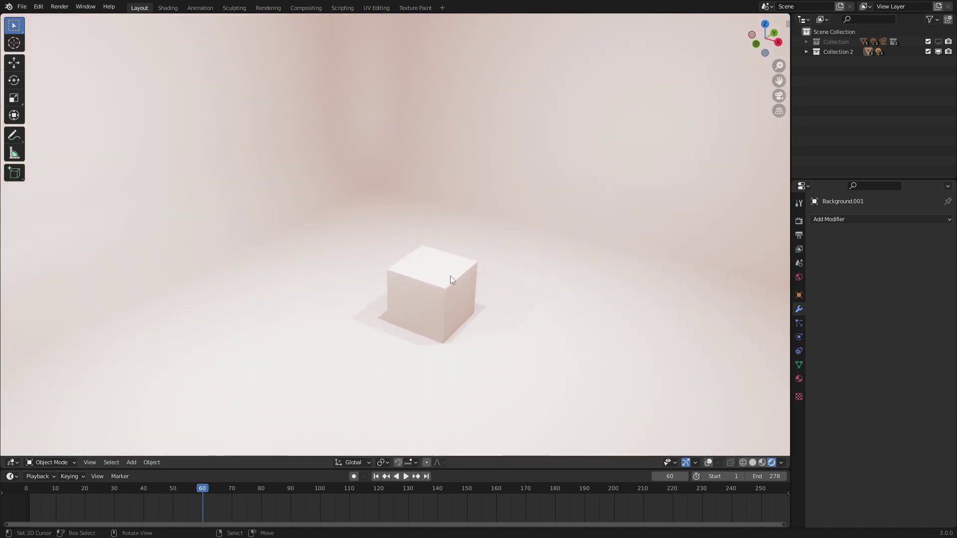
- In the Shading workspace, select the cube and give it a new material
{"action": "left_click", "coordinate": [167, 7]}
{"action": "scroll", "coordinate": [626, 244], "scroll_direction": "up", "scroll_amount": 5}
{"action": "key", "text": "z"}
{"action": "left_click", "coordinate": [590, 248]}
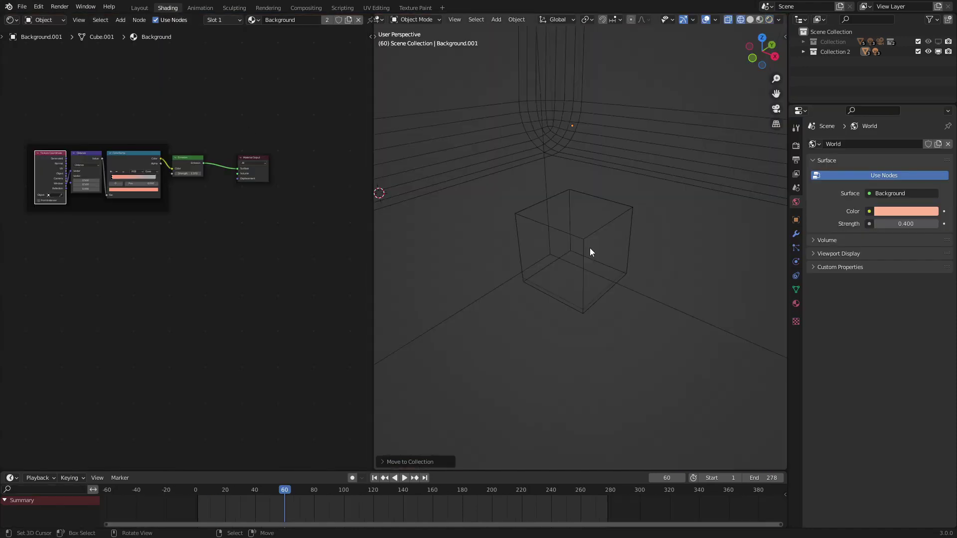
{"action": "right_click", "coordinate": [590, 248]}
{"action": "scroll", "coordinate": [693, 262], "scroll_direction": "down", "scroll_amount": 3}
{"action": "left_click", "coordinate": [796, 304]}
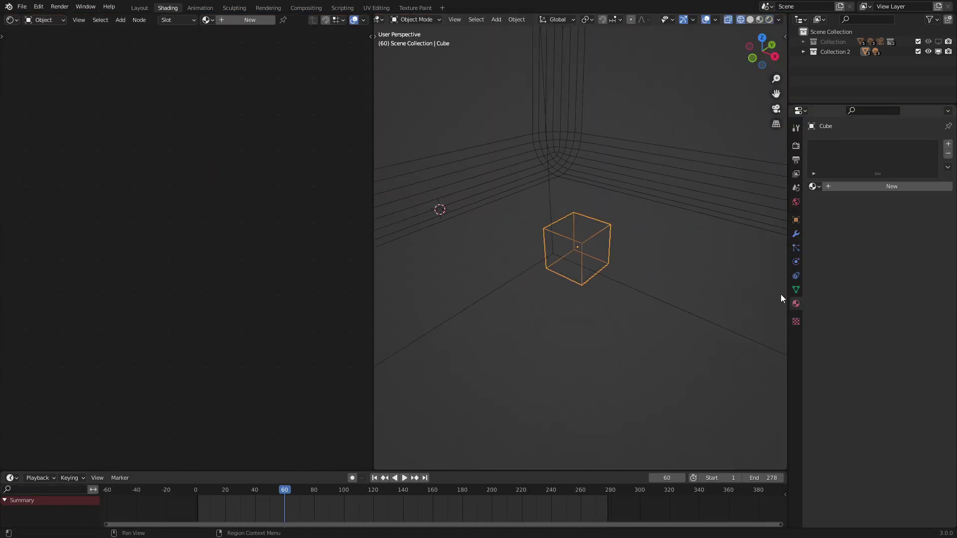
{"action": "key", "text": "shift+z"}
{"action": "left_click", "coordinate": [854, 186]}
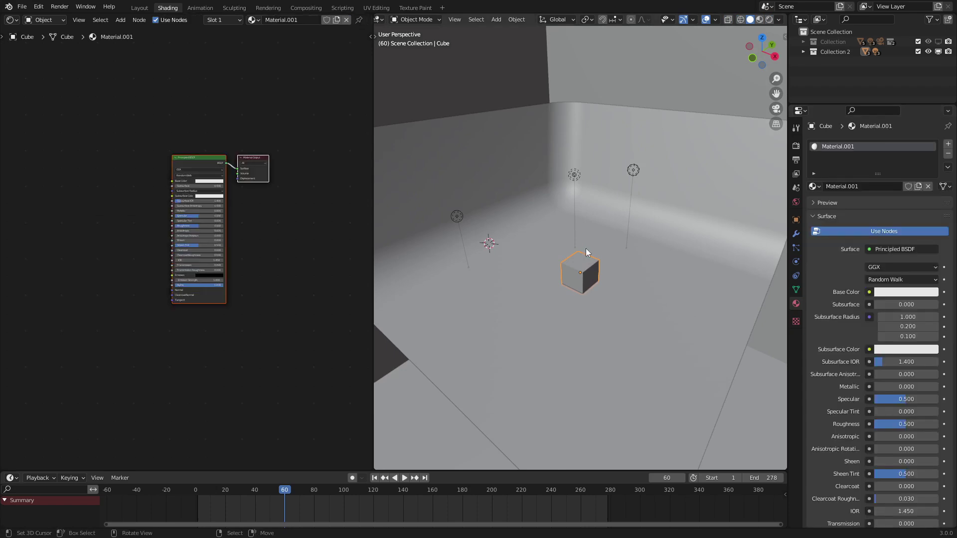
- Assign the cube's Material.001 to the curved ground object as well
{"action": "left_click", "coordinate": [618, 235]}
{"action": "left_click", "coordinate": [813, 187]}
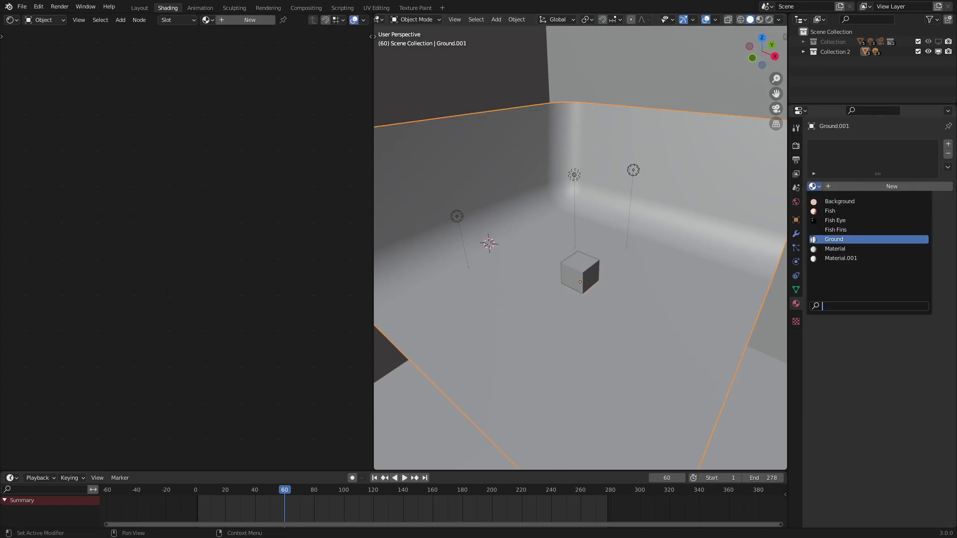
{"action": "left_click", "coordinate": [838, 258]}
- Add a Voronoi Texture node to Material.001, placed before the Principled BSDF
{"action": "scroll", "coordinate": [541, 299], "scroll_direction": "up", "scroll_amount": 5}
{"action": "middle_click_drag", "start_coordinate": [541, 286], "coordinate": [277, 275]}
{"action": "middle_click_drag", "start_coordinate": [131, 267], "coordinate": [227, 269]}
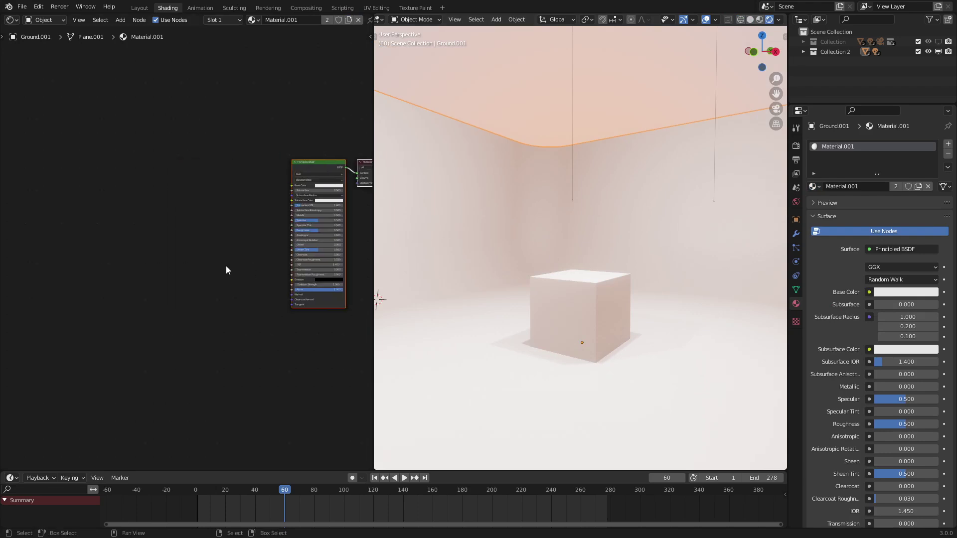
{"action": "scroll", "coordinate": [137, 266], "scroll_direction": "up", "scroll_amount": 2}
{"action": "key", "text": "shift+a"}
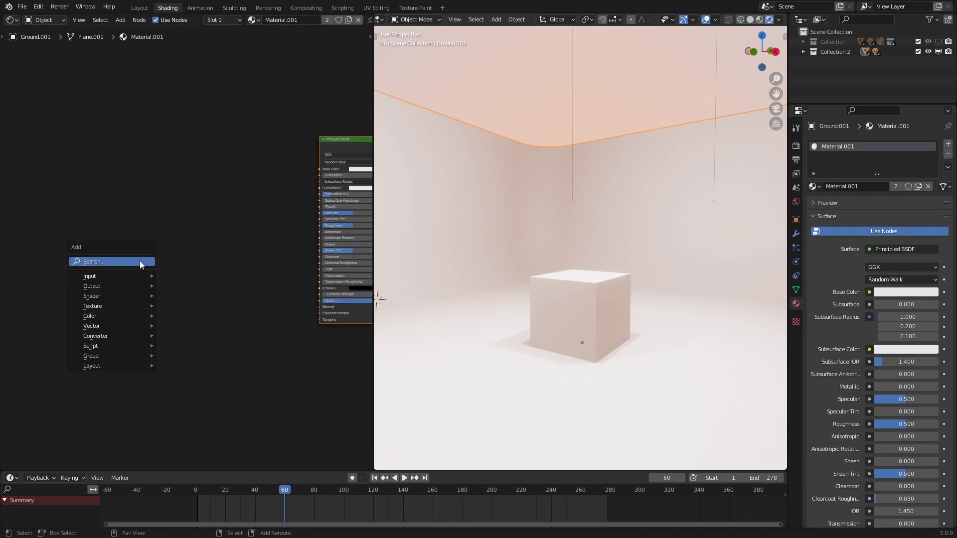
{"action": "mouse_move", "coordinate": [97, 306]}
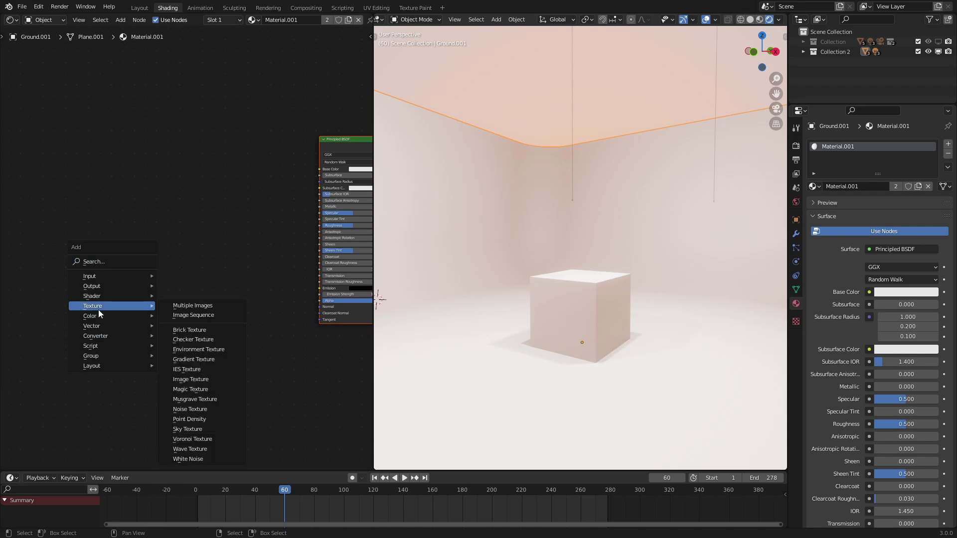
{"action": "left_click", "coordinate": [199, 441]}
{"action": "left_click", "coordinate": [131, 249]}
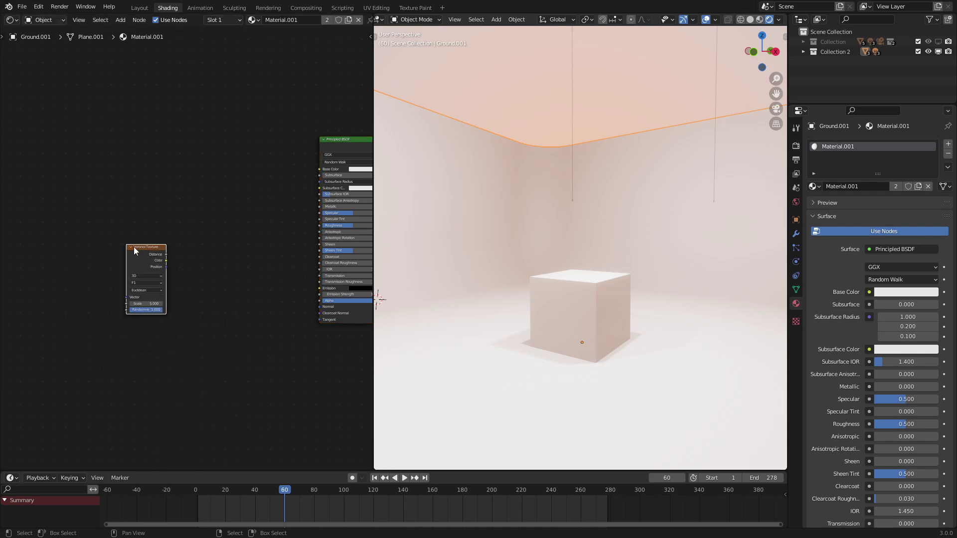
{"action": "scroll", "coordinate": [144, 256], "scroll_direction": "up", "scroll_amount": 5}
{"action": "middle_click_drag", "start_coordinate": [148, 259], "coordinate": [238, 245]}
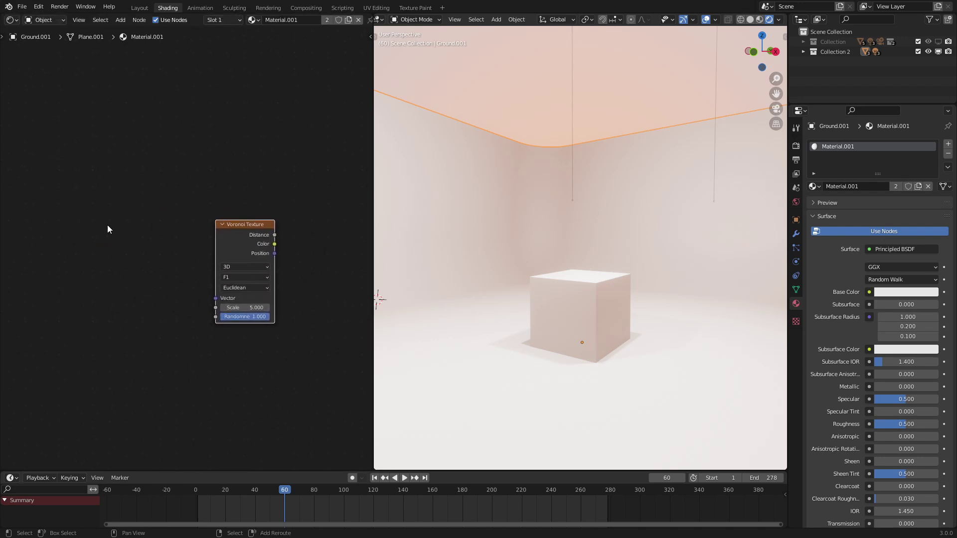
- Add a Texture Coordinate node in front of the Voronoi Texture node
{"action": "key", "text": "shift+a"}
{"action": "mouse_move", "coordinate": [78, 197]}
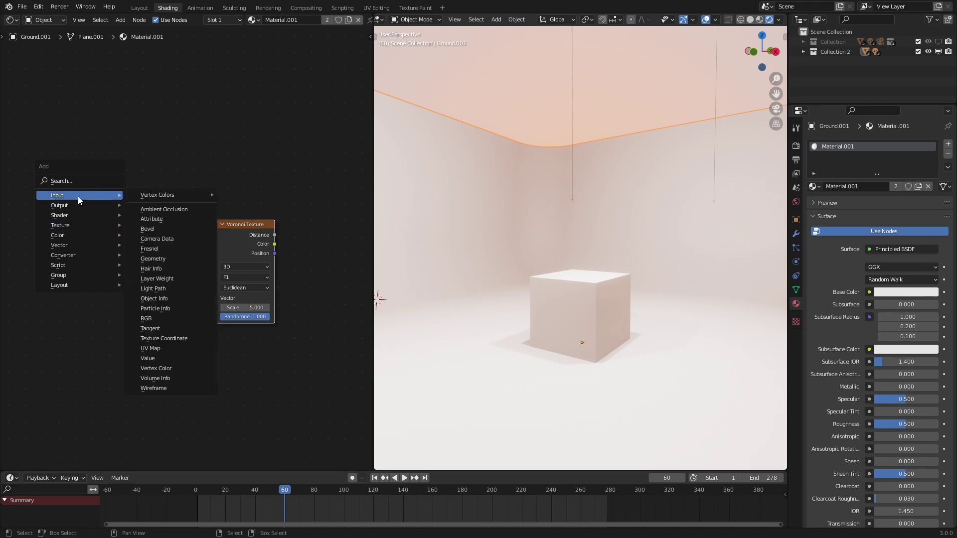
{"action": "left_click", "coordinate": [170, 339]}
{"action": "left_click", "coordinate": [76, 227]}
- Add a Geometry node and delete the Texture Coordinate node
{"action": "key", "text": "shift+a"}
{"action": "mouse_move", "coordinate": [96, 212]}
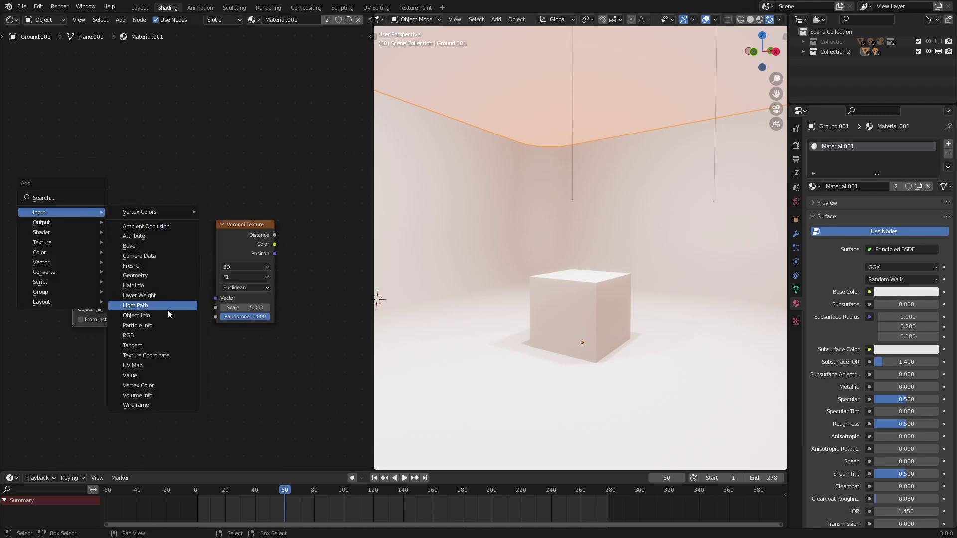
{"action": "left_click", "coordinate": [155, 278]}
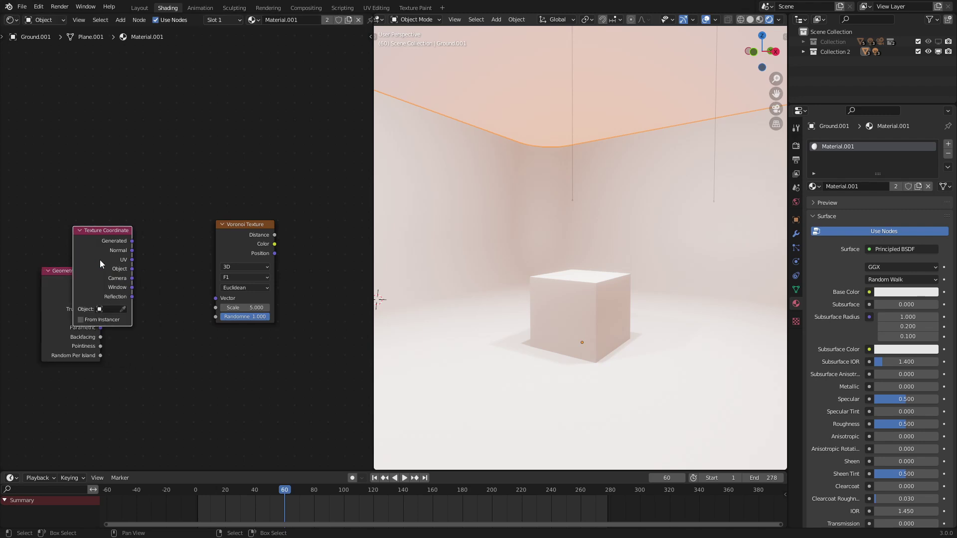
{"action": "key", "text": "x"}
- Preview the Geometry node's Position output and test it by moving the cube, cancelling the move
{"action": "left_click", "coordinate": [83, 286], "text": "ctrl+shift"}
{"action": "left_click", "coordinate": [557, 304]}
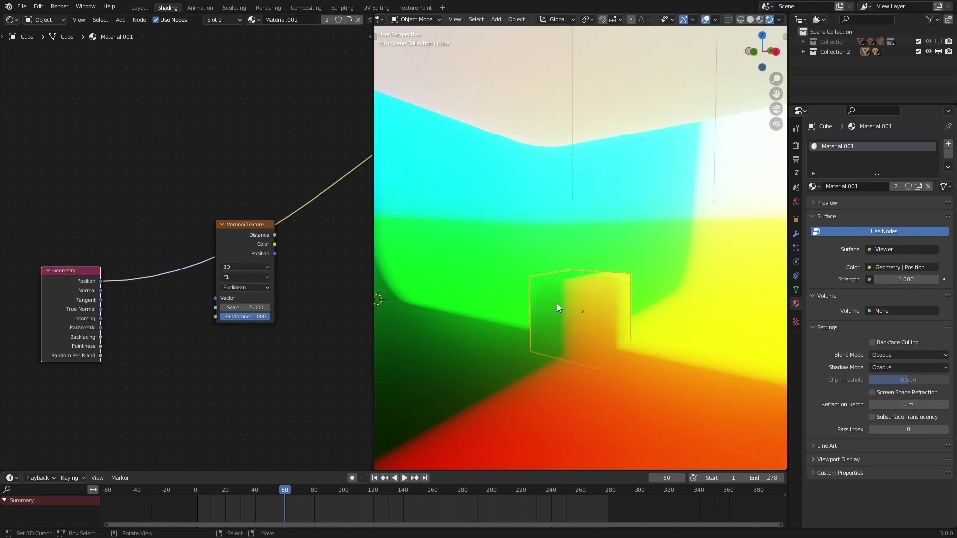
{"action": "key", "text": "g"}
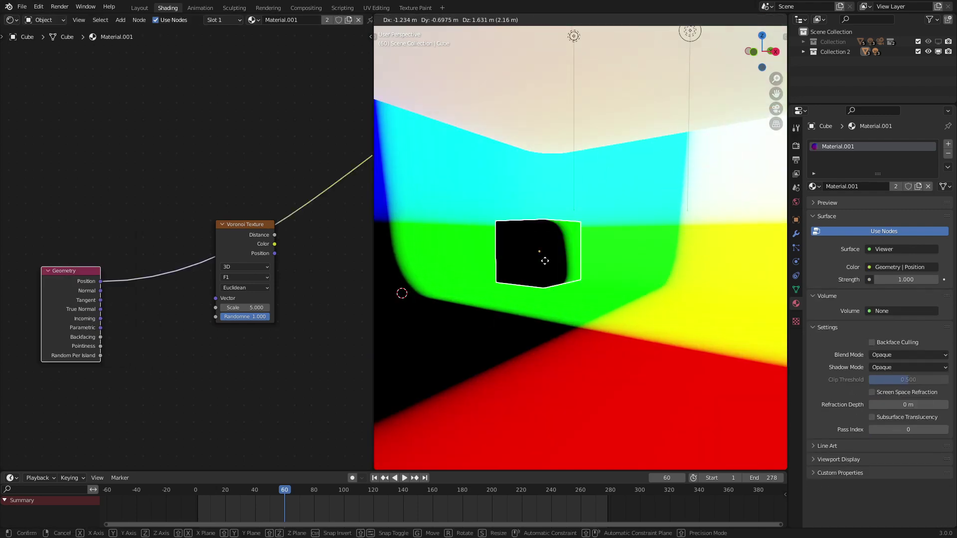
{"action": "key", "text": "Escape"}
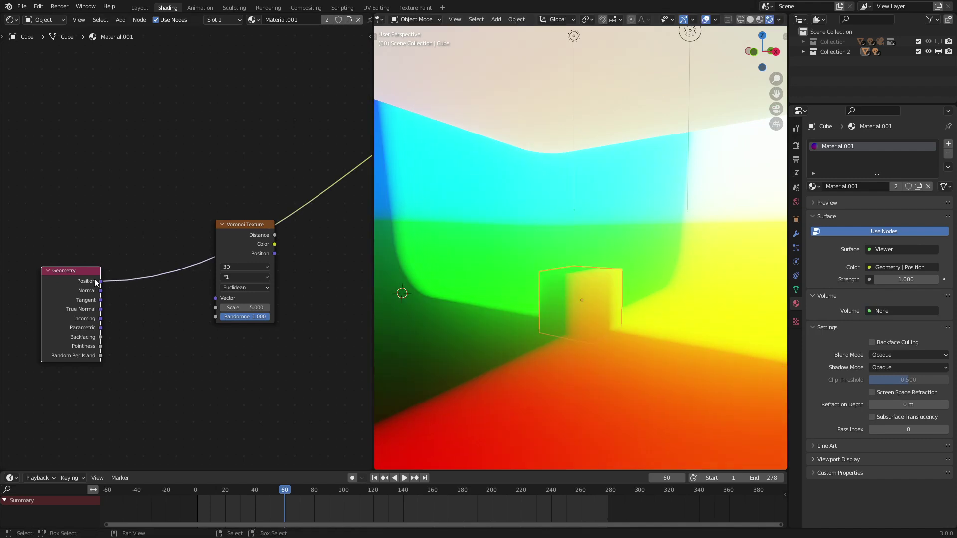
- Connect Geometry Position to the Voronoi Texture's Vector input, preview its Distance output and move the Voronoi node closer
{"action": "left_click_drag", "start_coordinate": [98, 282], "coordinate": [224, 300]}
{"action": "left_click", "coordinate": [237, 247], "text": "ctrl+shift"}
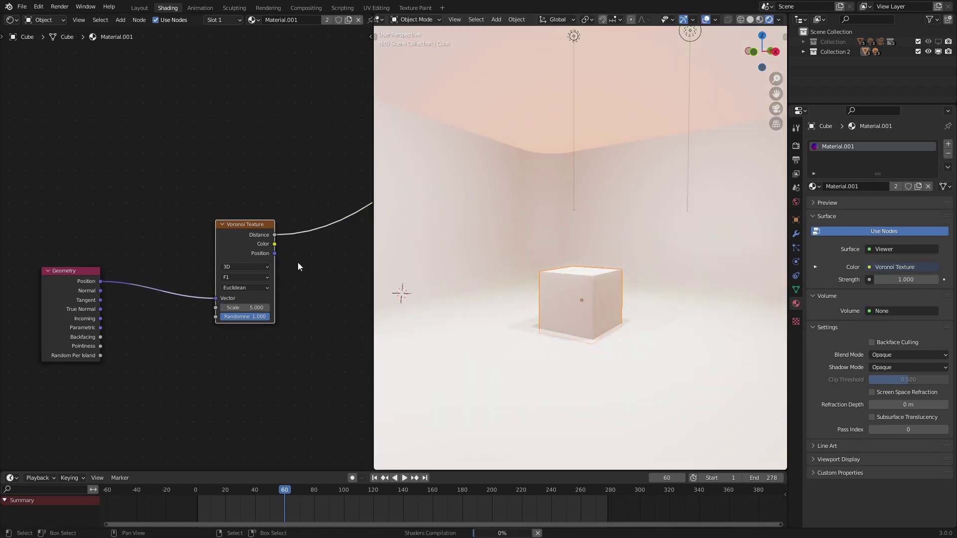
{"action": "key", "text": "g"}
{"action": "left_click", "coordinate": [248, 275]}
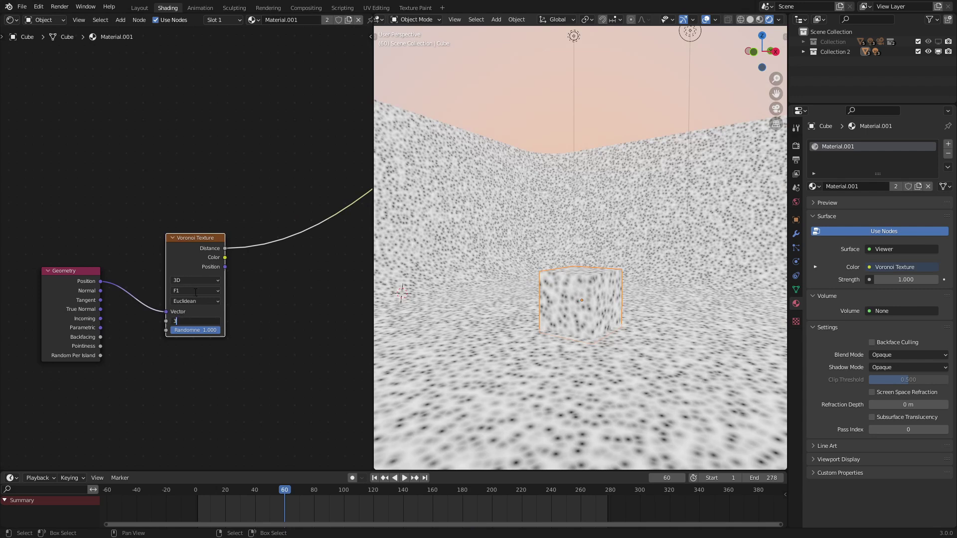
- Try a Voronoi scale of 3 with a duplicate of the cube placed above it, and undo both changes
{"action": "key", "text": "Return"}
{"action": "middle_click_drag", "start_coordinate": [632, 270], "coordinate": [633, 290]}
{"action": "key", "text": "shift+d"}
{"action": "left_click", "coordinate": [586, 196]}
{"action": "scroll", "coordinate": [634, 204], "scroll_direction": "down", "scroll_amount": 2}
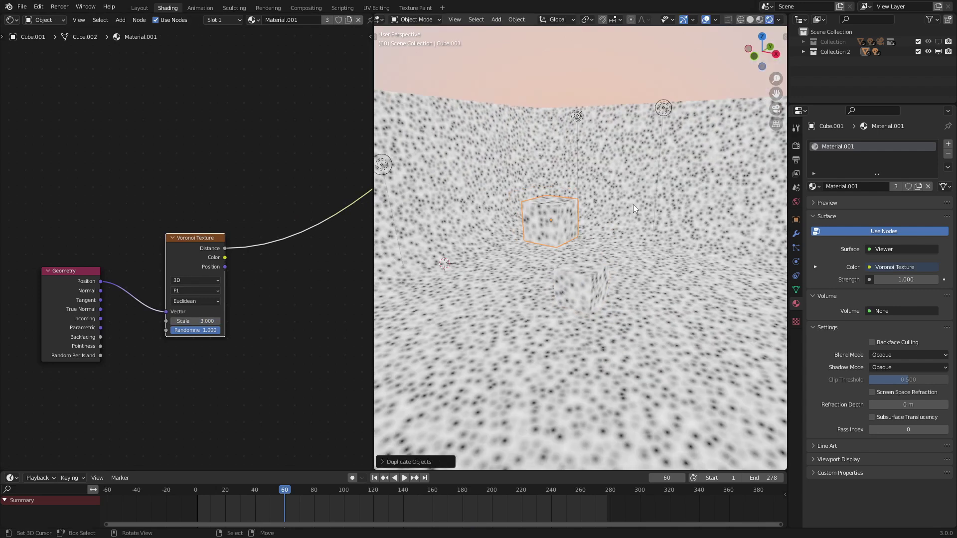
{"action": "scroll", "coordinate": [633, 204], "scroll_direction": "down", "scroll_amount": 2}
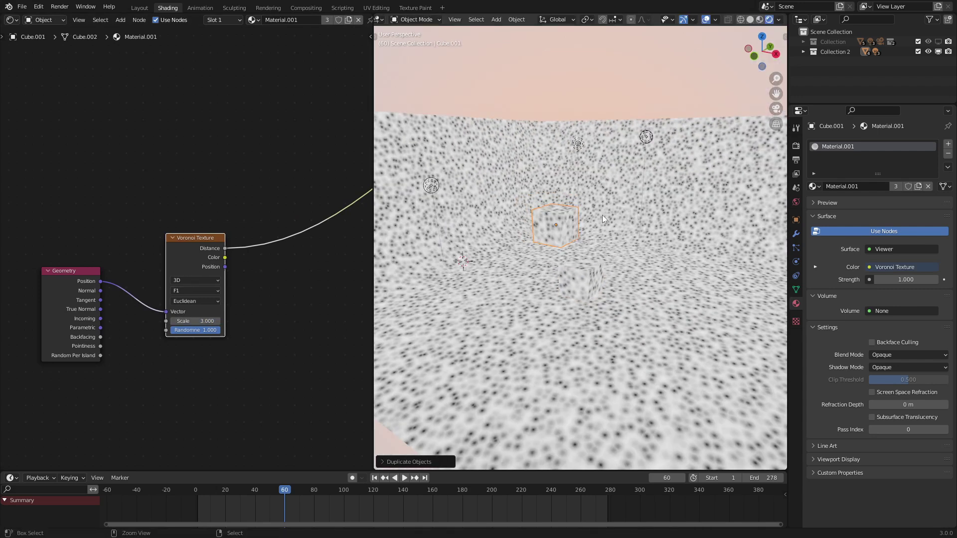
{"action": "key", "text": "ctrl+z"}
{"action": "key", "text": "ctrl+z"}
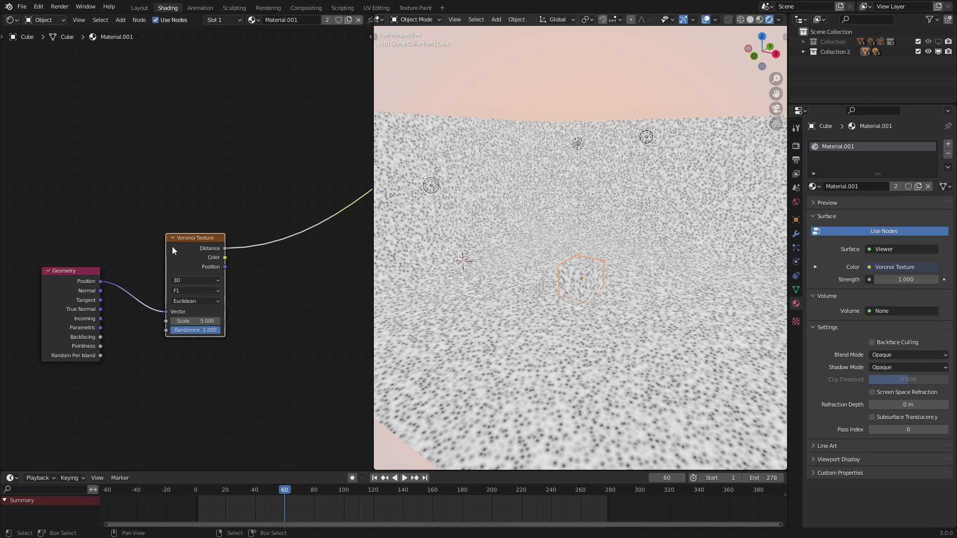
- Make room beside the Geometry node and insert a Vector Math node between it and the Voronoi Texture
{"action": "middle_click_drag", "start_coordinate": [218, 260], "coordinate": [301, 242]}
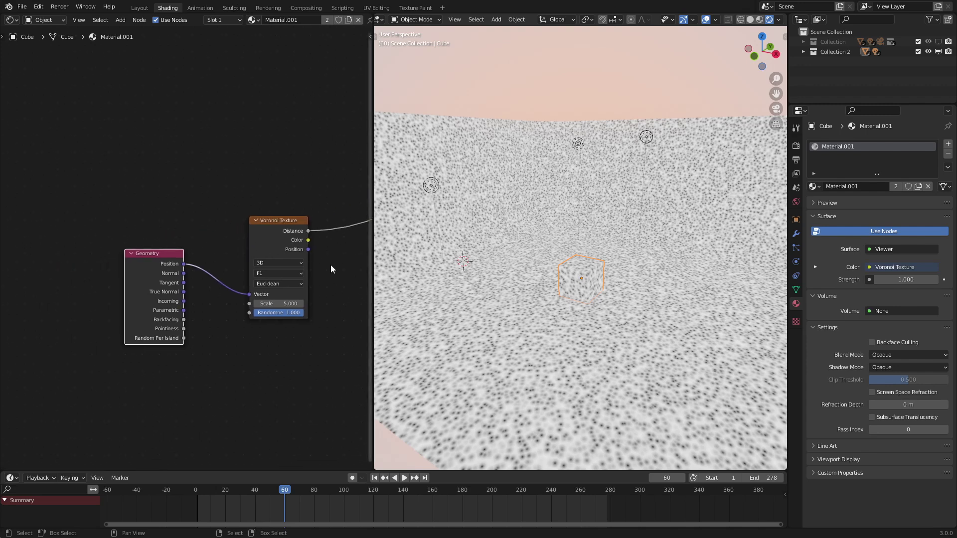
{"action": "left_click_drag", "start_coordinate": [142, 282], "coordinate": [71, 282]}
{"action": "scroll", "coordinate": [201, 298], "scroll_direction": "up", "scroll_amount": 1}
{"action": "key", "text": "shift+a"}
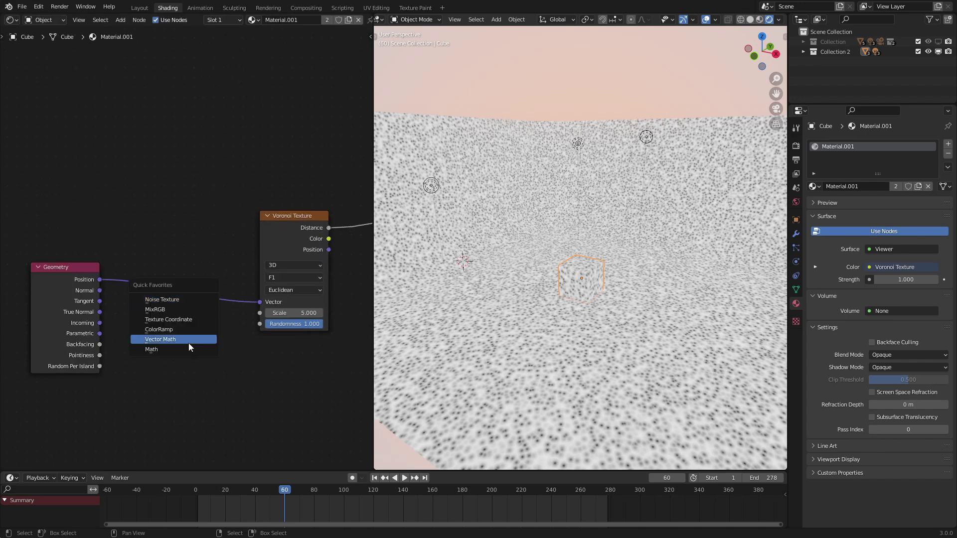
{"action": "left_click", "coordinate": [188, 341]}
{"action": "left_click", "coordinate": [177, 299]}
- Set the Vector Math node to Multiply with X 1, Y 1 and Z 0
{"action": "left_click", "coordinate": [175, 299]}
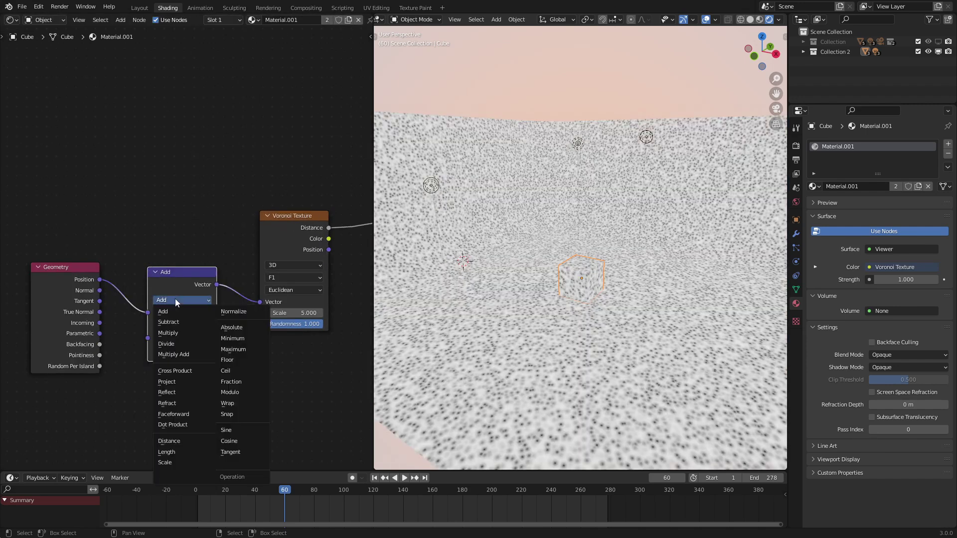
{"action": "left_click", "coordinate": [204, 344]}
{"action": "type", "text": "1"}
{"action": "key", "text": "Return"}
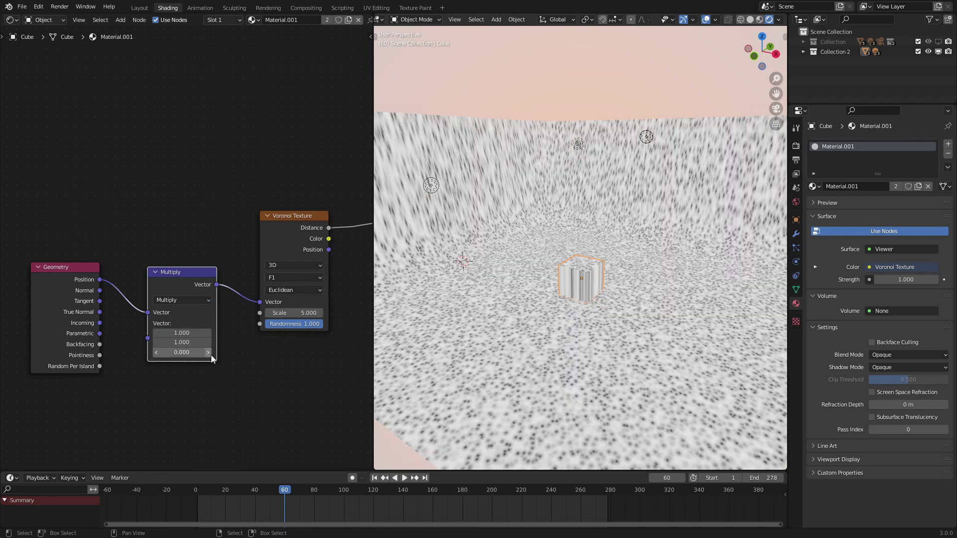
- Inspect the stretched pattern on the wall, try a Z multiplier of 1 for comparison, and undo it
{"action": "middle_click_drag", "start_coordinate": [538, 310], "coordinate": [512, 300]}
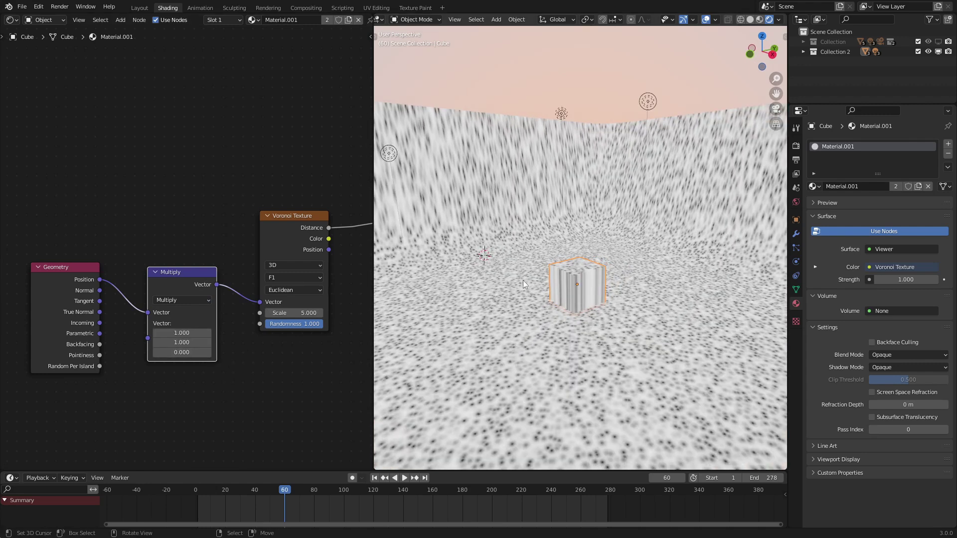
{"action": "middle_click_drag", "start_coordinate": [506, 235], "coordinate": [737, 298], "text": "shift"}
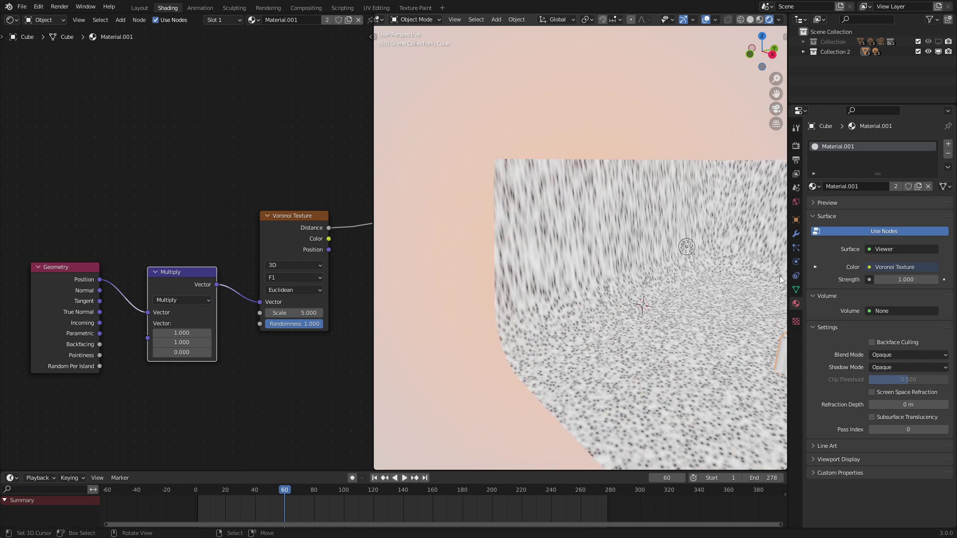
{"action": "scroll", "coordinate": [554, 223], "scroll_direction": "up", "scroll_amount": 4}
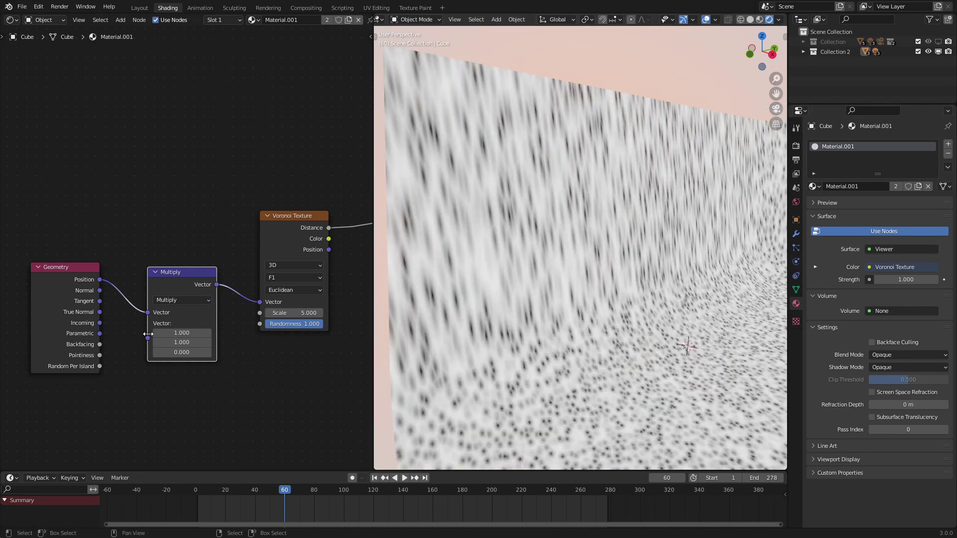
{"action": "type", "text": "1"}
{"action": "key", "text": "Return"}
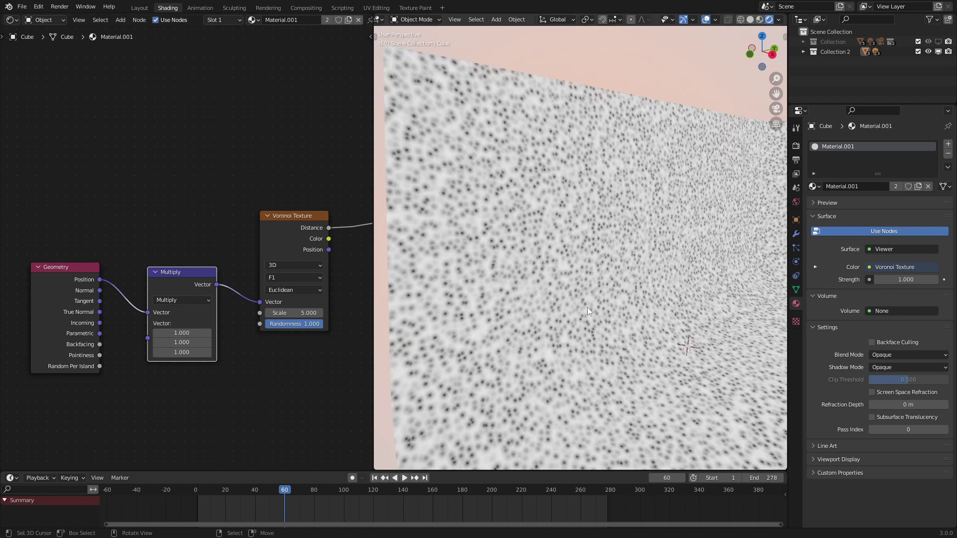
{"action": "scroll", "coordinate": [614, 307], "scroll_direction": "down", "scroll_amount": 1}
{"action": "key", "text": "ctrl+z"}
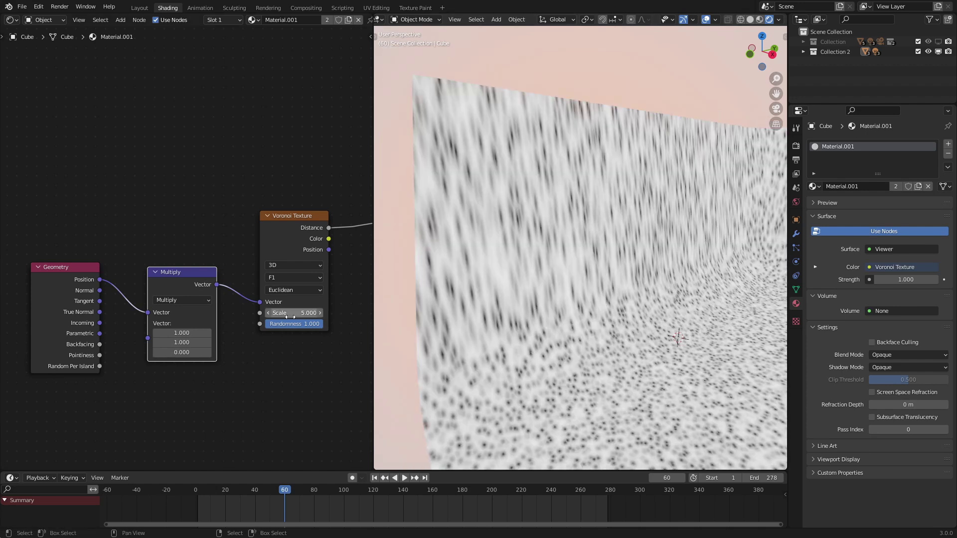
- Set the Voronoi Texture's scale to 1
{"action": "key", "text": "Return"}
{"action": "middle_click_drag", "start_coordinate": [698, 309], "coordinate": [561, 327]}
{"action": "left_click", "coordinate": [288, 313]}
{"action": "type", "text": "2"}
{"action": "key", "text": "Return"}
{"action": "key", "text": "Return"}
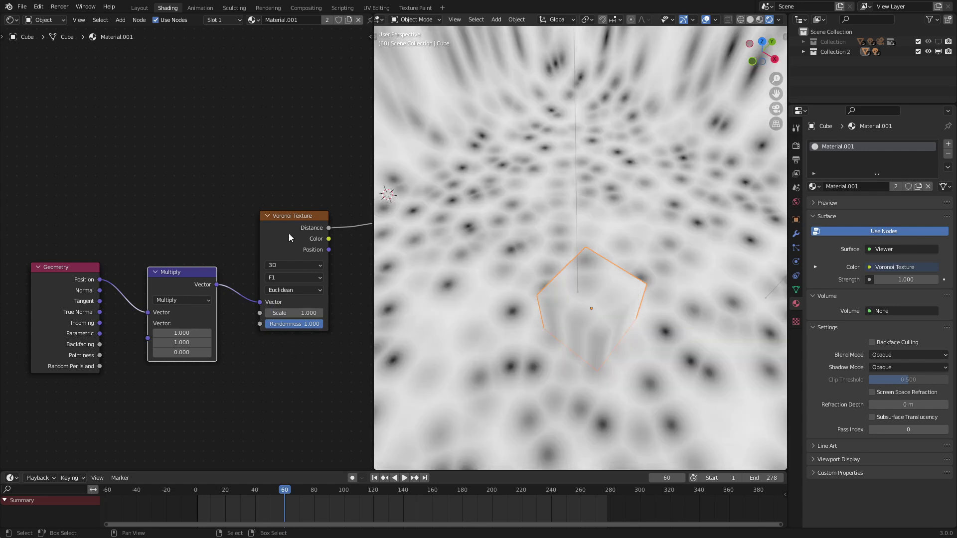
- Move the Voronoi Texture node closer to the Multiply node and check the enlarged pattern on the walls
{"action": "left_click_drag", "start_coordinate": [289, 233], "coordinate": [267, 268]}
{"action": "middle_click_drag", "start_coordinate": [439, 279], "coordinate": [464, 244]}
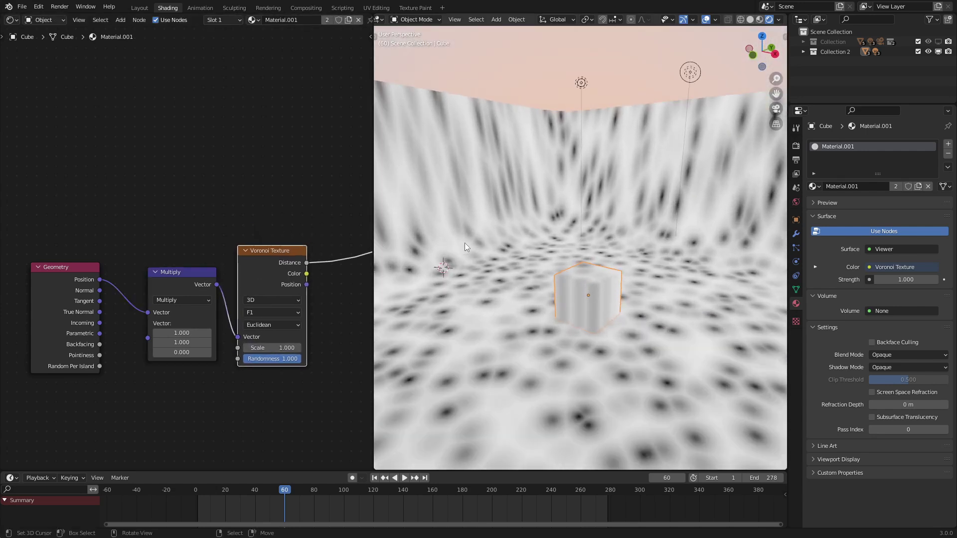
{"action": "scroll", "coordinate": [187, 270], "scroll_direction": "down", "scroll_amount": 3}
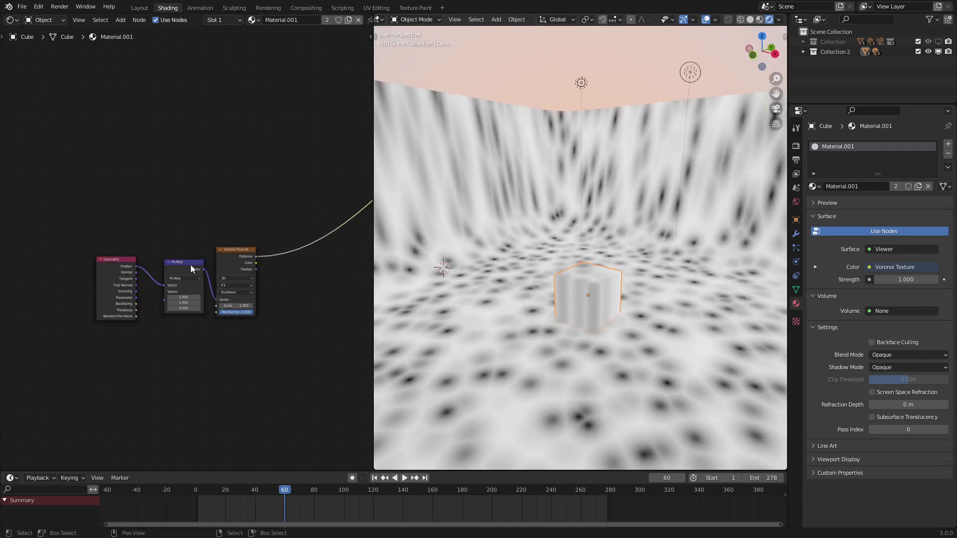
- Select the Geometry, Multiply and Voronoi Texture nodes together and move them further away from the shader
{"action": "key", "text": "c"}
{"action": "left_click", "coordinate": [180, 271]}
{"action": "right_click", "coordinate": [179, 271]}
{"action": "key", "text": "g"}
{"action": "left_click", "coordinate": [155, 279]}
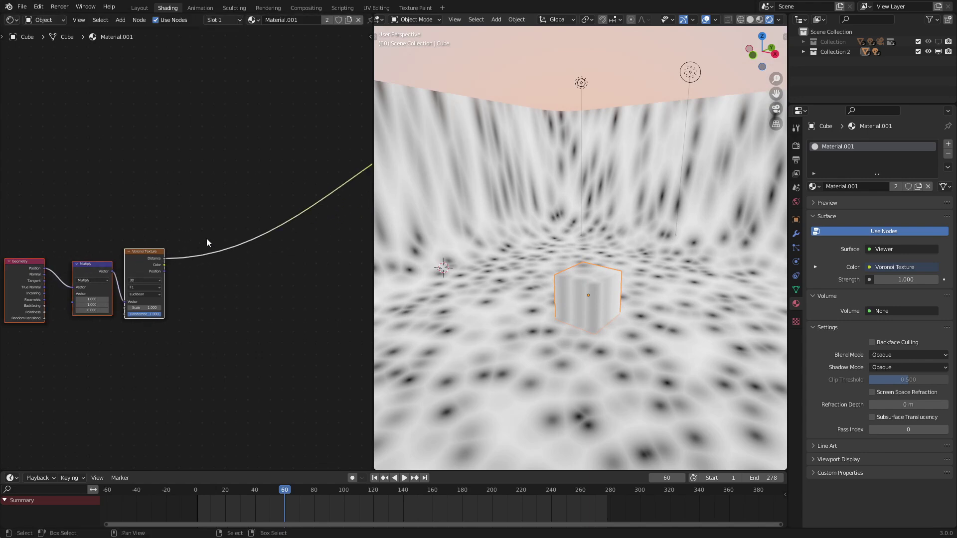
- Insert a ColorRamp node on the link coming out of the Voronoi Texture's Distance output
{"action": "scroll", "coordinate": [207, 238], "scroll_direction": "up", "scroll_amount": 1}
{"action": "scroll", "coordinate": [207, 238], "scroll_direction": "up", "scroll_amount": 1}
{"action": "key", "text": "q"}
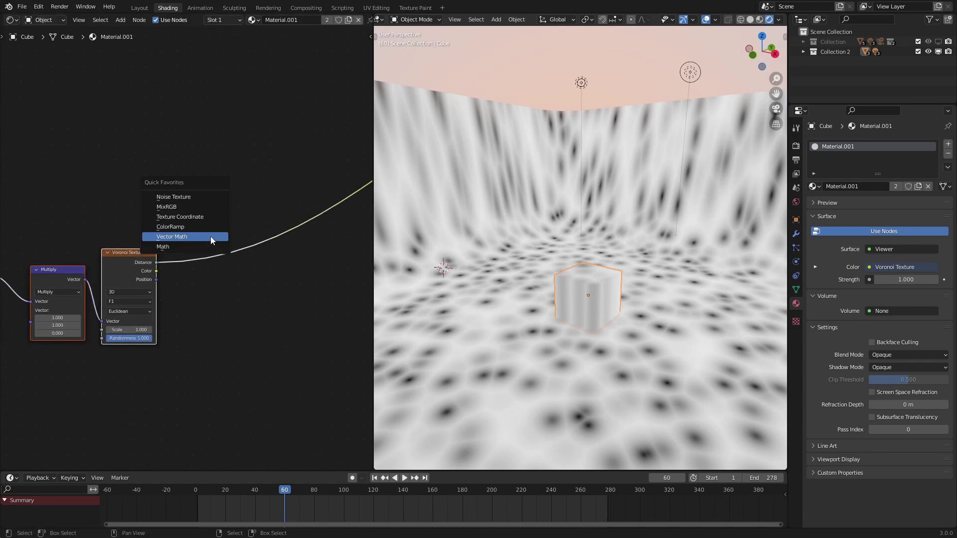
{"action": "left_click", "coordinate": [208, 226]}
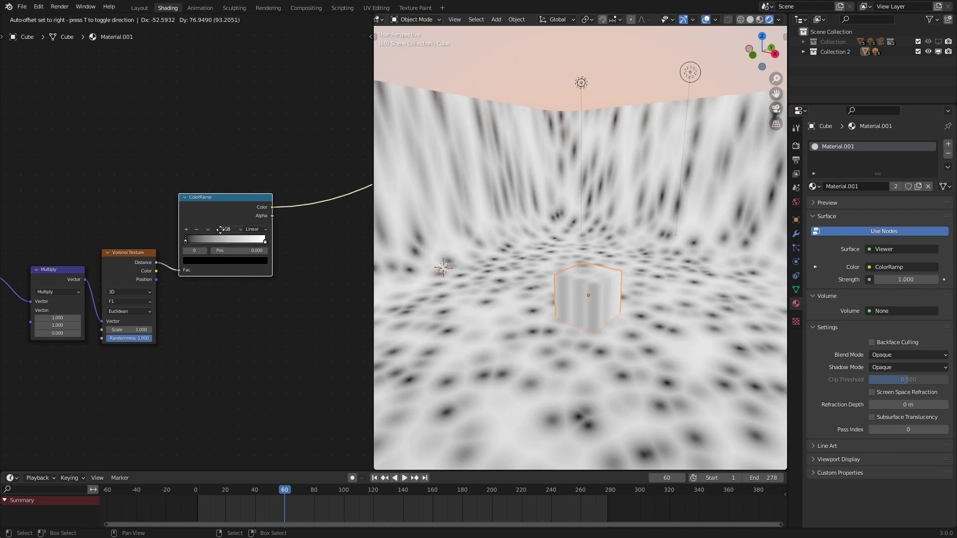
{"action": "left_click", "coordinate": [220, 231]}
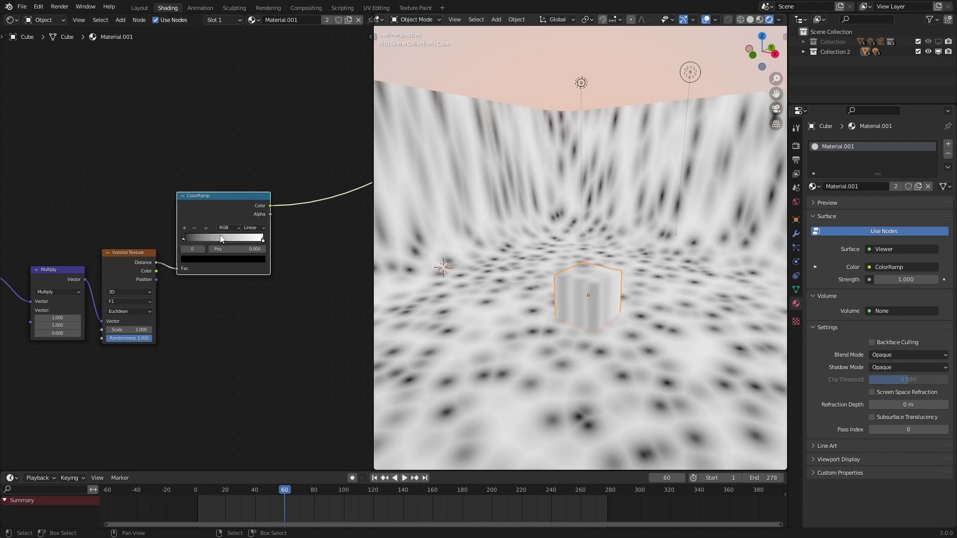
- Add an unconnected Math node beyond the ColorRamp and set its operation to Minimum
{"action": "scroll", "coordinate": [247, 236], "scroll_direction": "up", "scroll_amount": 3}
{"action": "middle_click_drag", "start_coordinate": [269, 199], "coordinate": [36, 308]}
{"action": "key", "text": "q"}
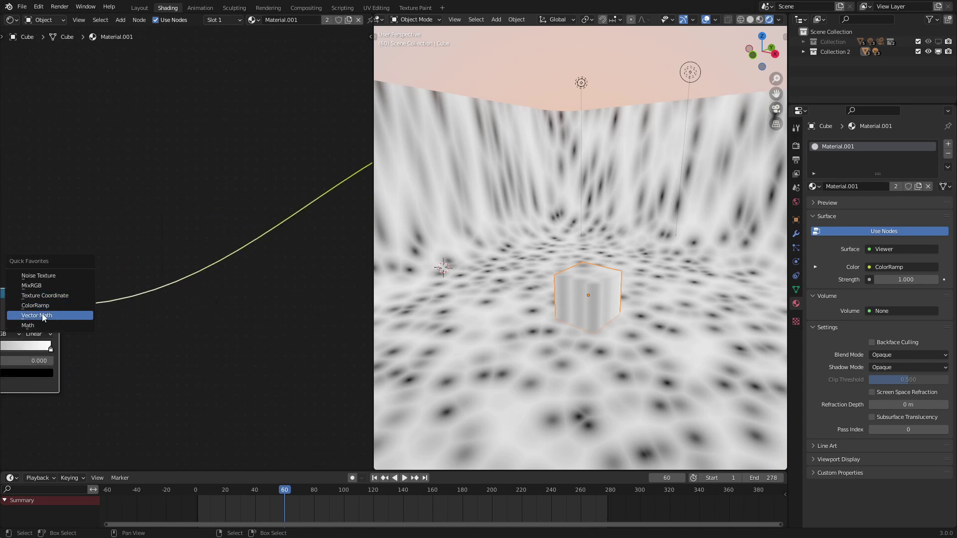
{"action": "left_click", "coordinate": [28, 325]}
{"action": "left_click", "coordinate": [155, 348]}
{"action": "left_click", "coordinate": [155, 348]}
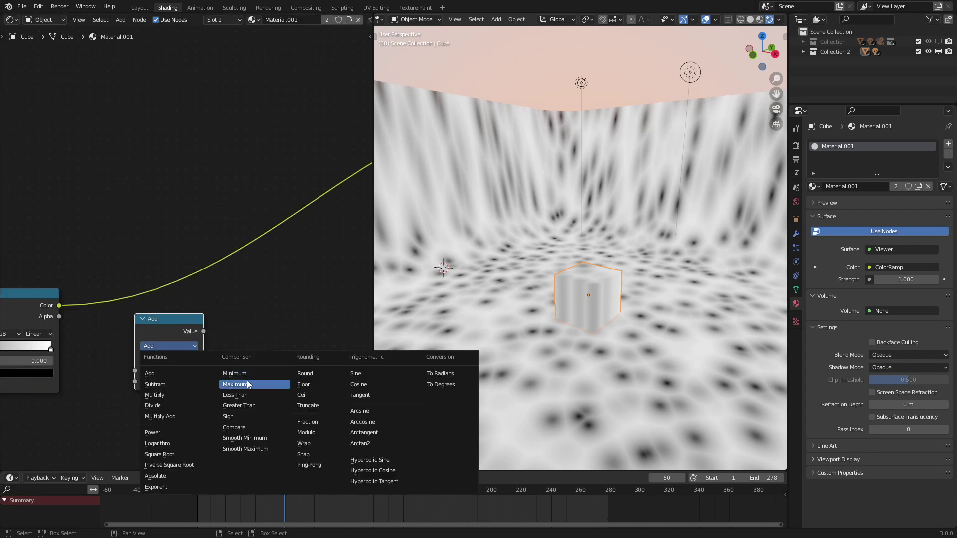
{"action": "left_click", "coordinate": [247, 380]}
{"action": "left_click", "coordinate": [190, 348]}
{"action": "left_click", "coordinate": [233, 374]}
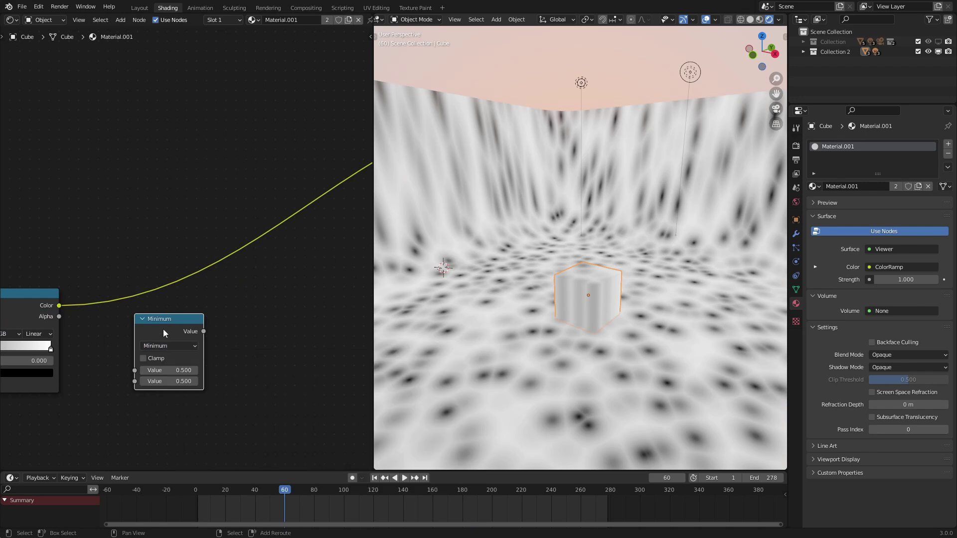
- Duplicate the Minimum node beside the original and set the copy's operation to Logarithm
{"action": "key", "text": "shift+d"}
{"action": "left_click", "coordinate": [267, 324]}
{"action": "left_click", "coordinate": [271, 341]}
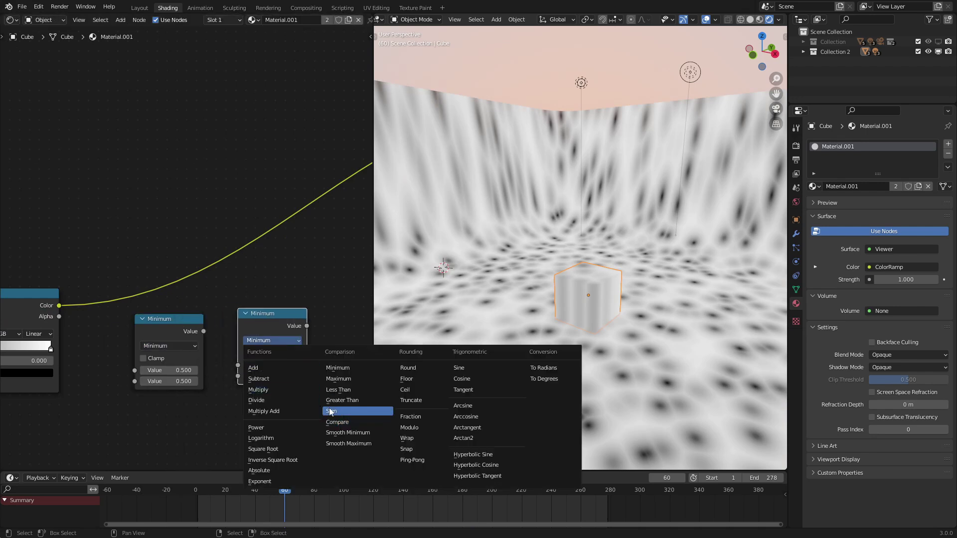
{"action": "left_click", "coordinate": [259, 438]}
{"action": "middle_click_drag", "start_coordinate": [259, 442], "coordinate": [295, 385]}
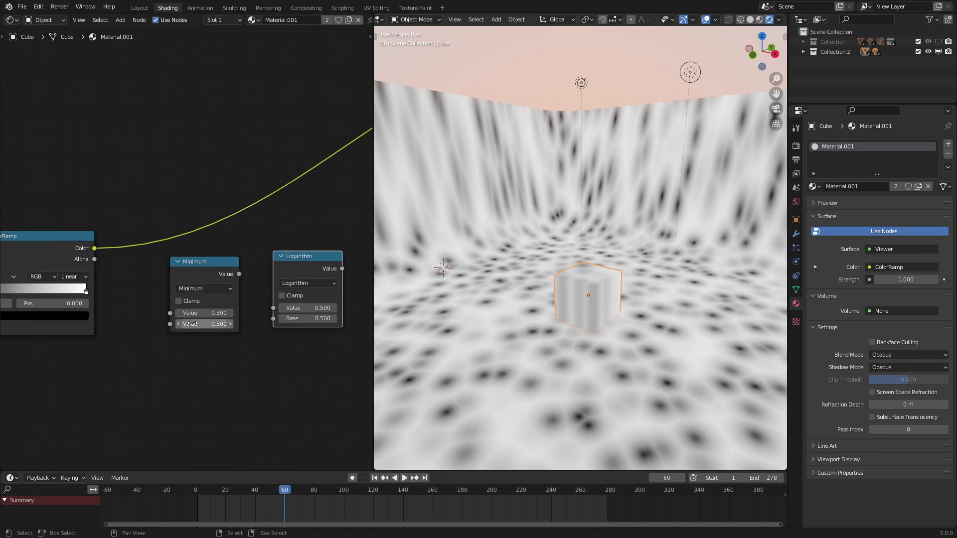
- Set the first value of both the Minimum and the Logarithm node to 0.999
{"action": "scroll", "coordinate": [195, 325], "scroll_direction": "up", "scroll_amount": 1}
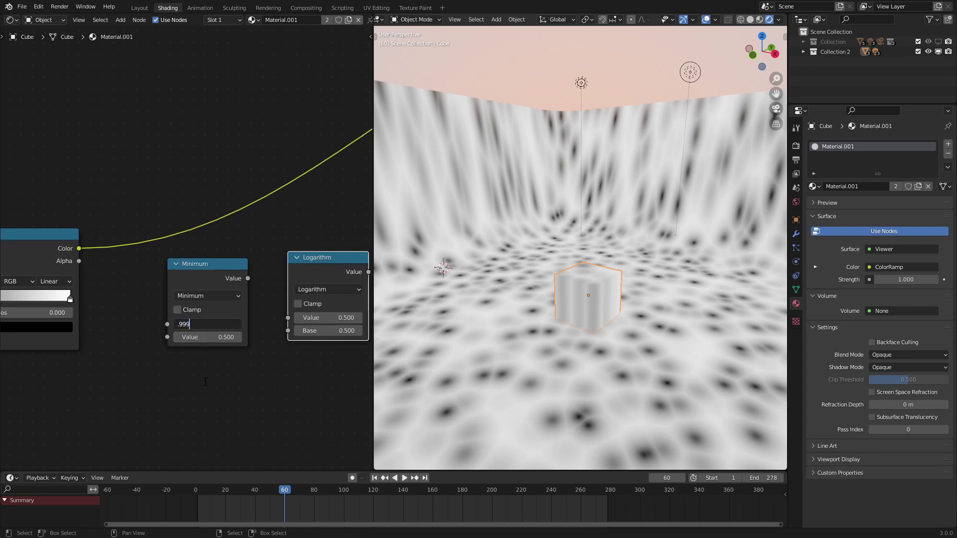
{"action": "middle_click_drag", "start_coordinate": [294, 316], "coordinate": [239, 282]}
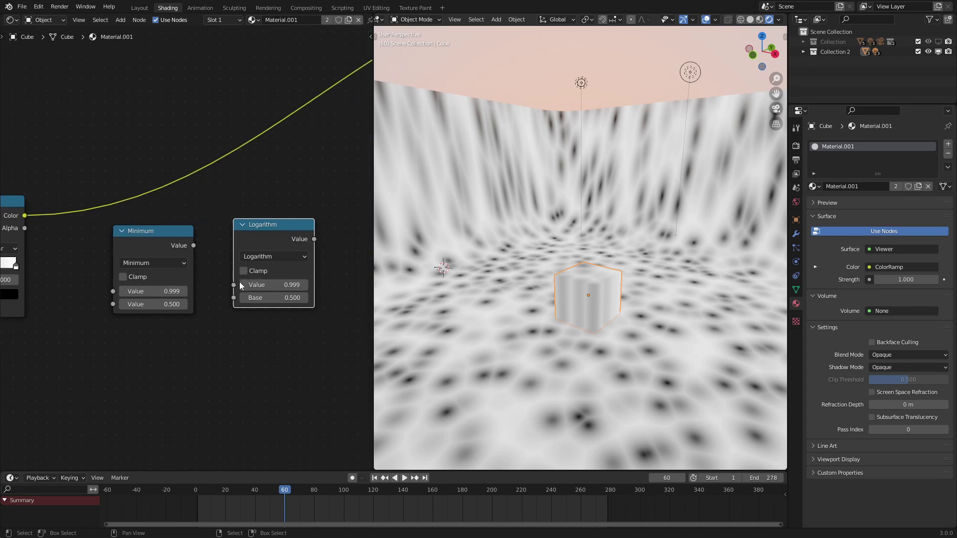
{"action": "scroll", "coordinate": [297, 295], "scroll_direction": "up", "scroll_amount": 4}
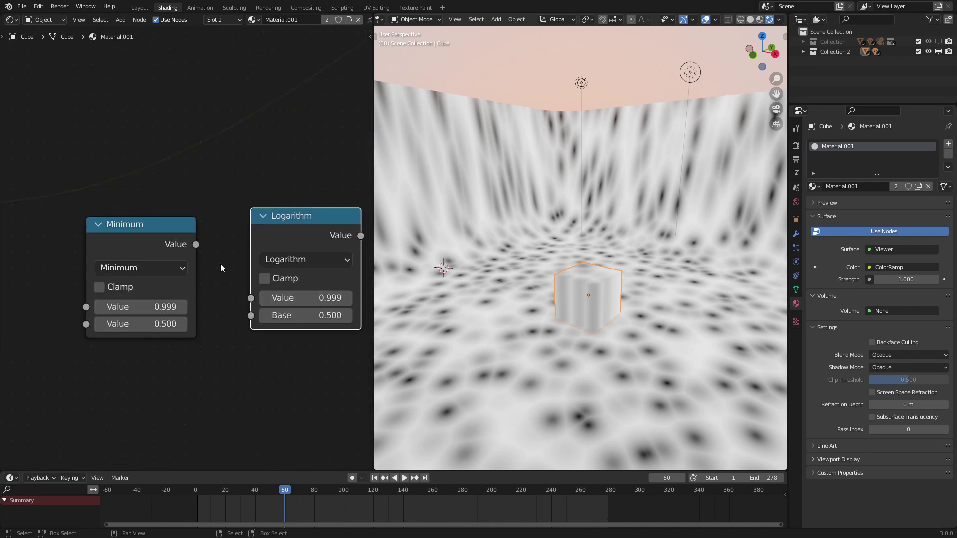
{"action": "scroll", "coordinate": [165, 308], "scroll_direction": "down", "scroll_amount": 2}
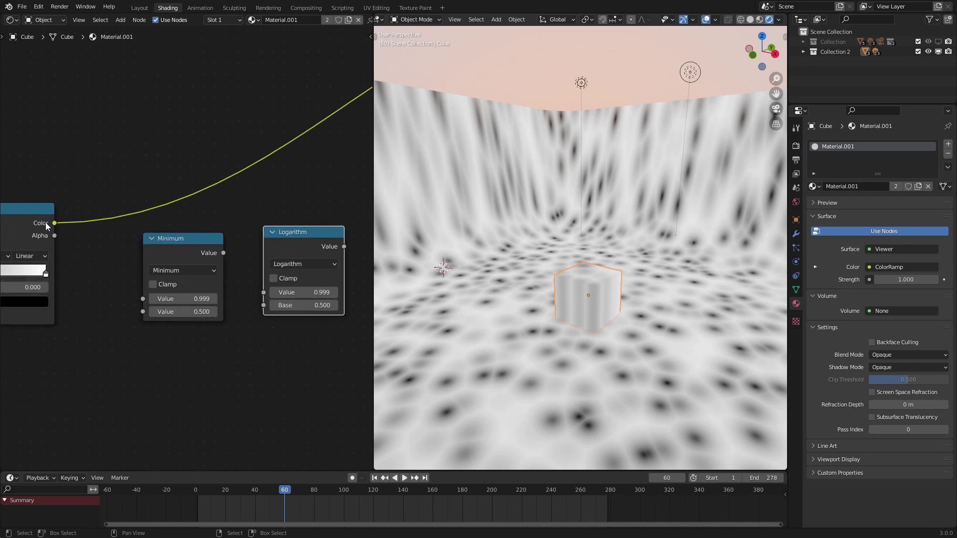
- Link the ColorRamp's Color to Minimum's second value and Minimum's output to Logarithm's Base, and preview the Logarithm node
{"action": "left_click_drag", "start_coordinate": [48, 224], "coordinate": [143, 311]}
{"action": "middle_click_drag", "start_coordinate": [143, 312], "coordinate": [292, 291]}
{"action": "middle_click_drag", "start_coordinate": [257, 239], "coordinate": [72, 260]}
{"action": "left_click_drag", "start_coordinate": [187, 253], "coordinate": [227, 306]}
{"action": "left_click", "coordinate": [253, 246], "text": "ctrl+shift"}
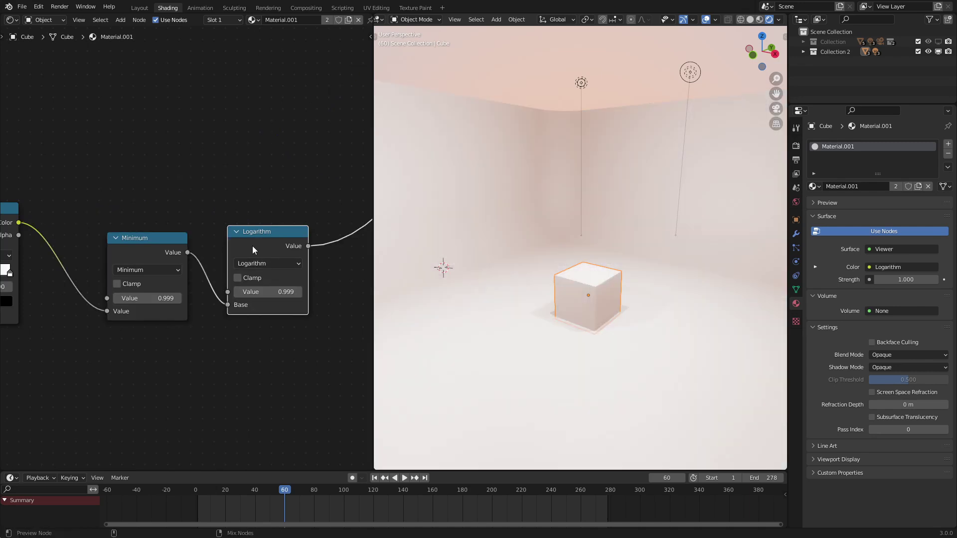
- Swap the ColorRamp's stops so that white is at position 0 and black at position 1
{"action": "middle_click_drag", "start_coordinate": [103, 249], "coordinate": [251, 261]}
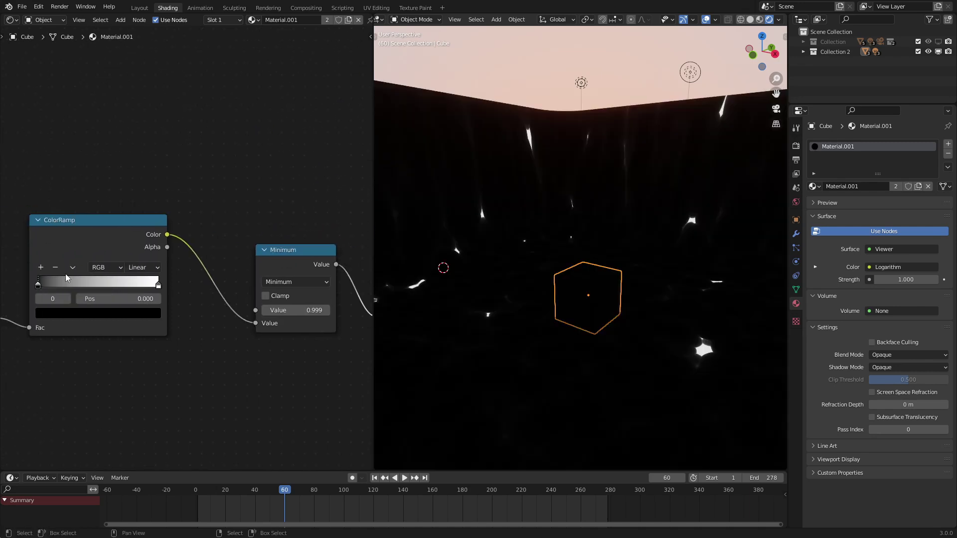
{"action": "left_click_drag", "start_coordinate": [159, 284], "coordinate": [38, 284]}
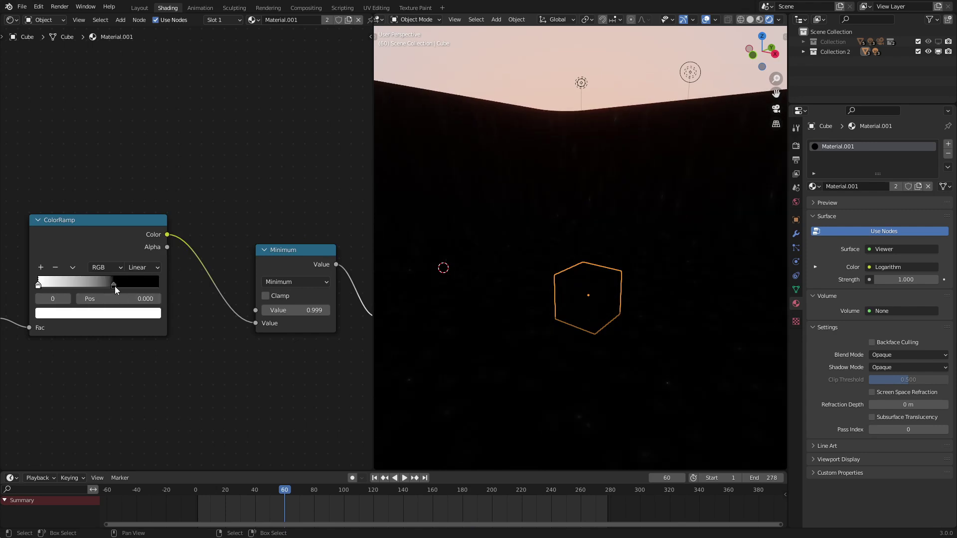
{"action": "left_click_drag", "start_coordinate": [113, 285], "coordinate": [167, 282]}
- Insert a Math node after the Logarithm node, set it to Multiply and set its value to 43.3
{"action": "scroll", "coordinate": [299, 250], "scroll_direction": "down", "scroll_amount": 4}
{"action": "middle_click_drag", "start_coordinate": [301, 240], "coordinate": [187, 254]}
{"action": "key", "text": "q"}
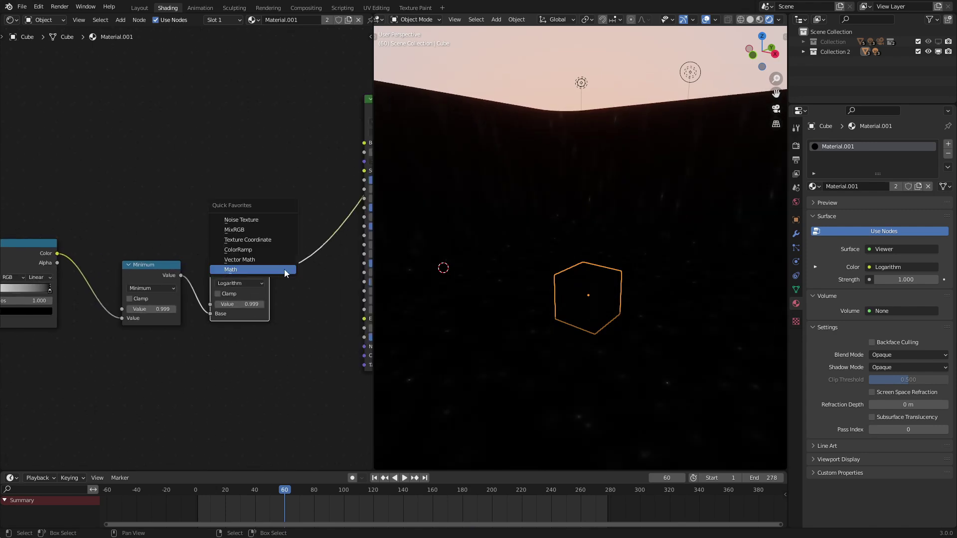
{"action": "left_click", "coordinate": [283, 269]}
{"action": "left_click", "coordinate": [279, 265]}
{"action": "left_click", "coordinate": [314, 290]}
{"action": "key", "text": "m"}
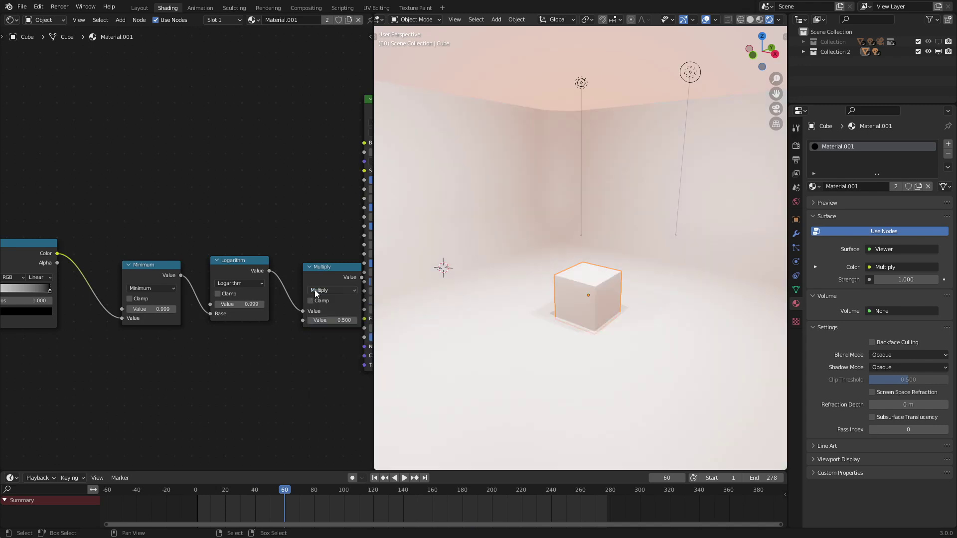
{"action": "left_click_drag", "start_coordinate": [320, 320], "coordinate": [351, 320]}
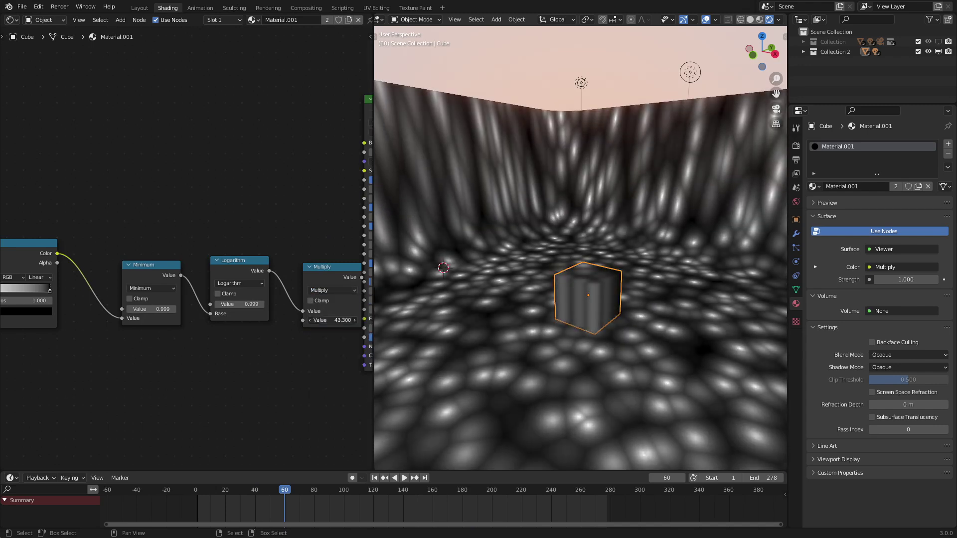
- Swap the ColorRamp's stops back, with black at position 0 and white at position 1
{"action": "middle_click_drag", "start_coordinate": [86, 328], "coordinate": [219, 337]}
{"action": "left_click_drag", "start_coordinate": [102, 299], "coordinate": [26, 312]}
{"action": "left_click", "coordinate": [188, 298]}
{"action": "left_click_drag", "start_coordinate": [143, 299], "coordinate": [199, 299]}
{"action": "middle_click_drag", "start_coordinate": [483, 299], "coordinate": [478, 325]}
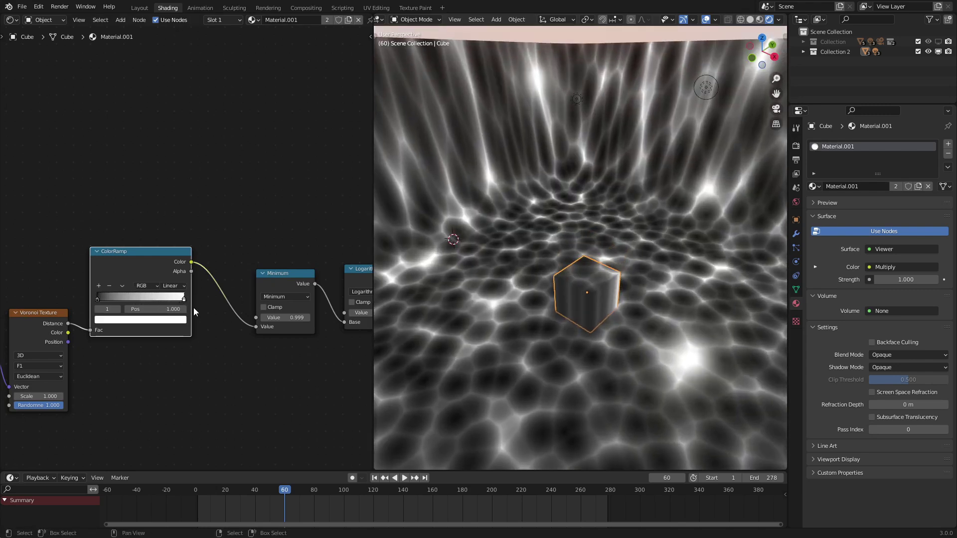
- Select the caustics node chain and move it further away from the Principled BSDF
{"action": "scroll", "coordinate": [192, 296], "scroll_direction": "down", "scroll_amount": 3}
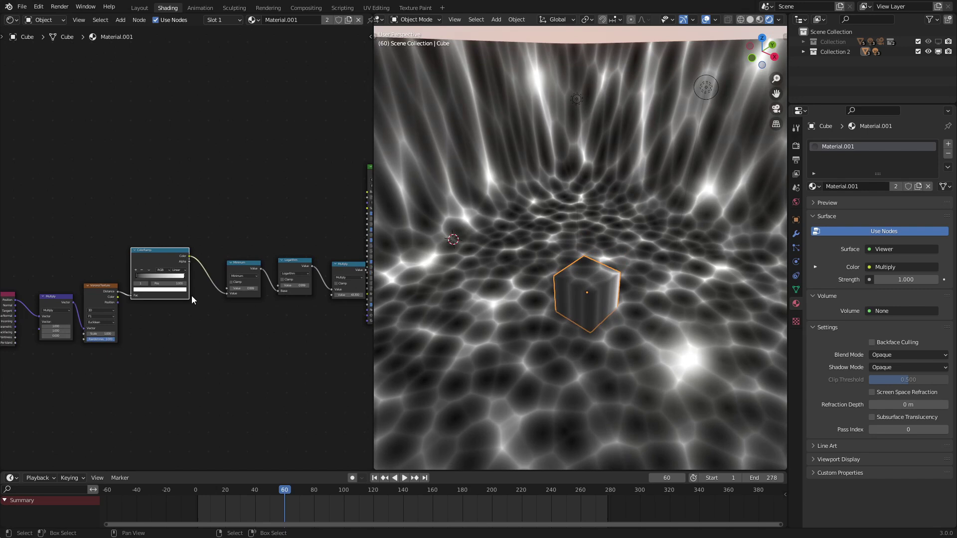
{"action": "scroll", "coordinate": [191, 295], "scroll_direction": "down", "scroll_amount": 4}
{"action": "key", "text": "c"}
{"action": "left_click_drag", "start_coordinate": [227, 272], "coordinate": [145, 279]}
{"action": "right_click", "coordinate": [145, 278]}
{"action": "key", "text": "g"}
{"action": "left_click", "coordinate": [153, 292]}
- Add a Frame node in the empty space below the caustics nodes
{"action": "scroll", "coordinate": [149, 292], "scroll_direction": "up", "scroll_amount": 6}
{"action": "middle_click_drag", "start_coordinate": [135, 291], "coordinate": [224, 265]}
{"action": "key", "text": "shift+a"}
{"action": "mouse_move", "coordinate": [227, 352]}
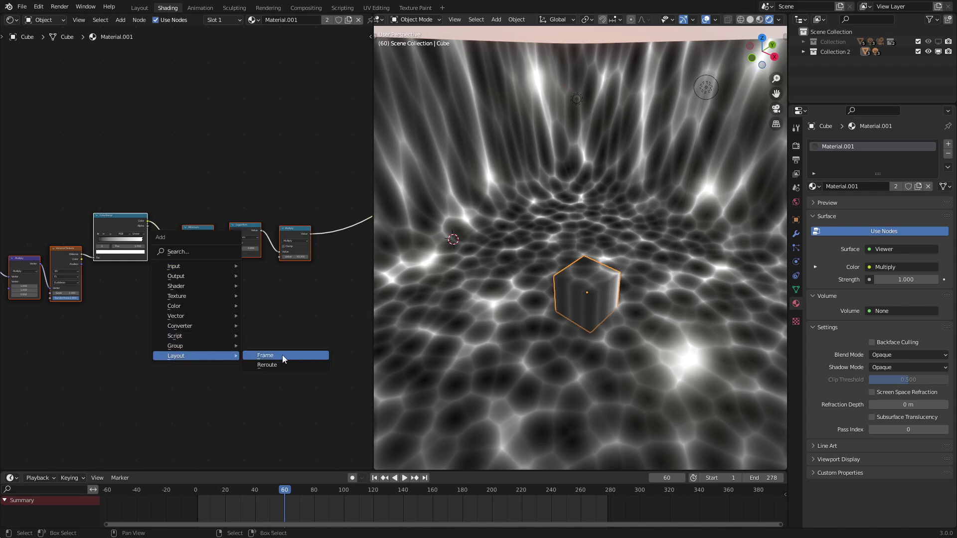
{"action": "left_click", "coordinate": [282, 355]}
{"action": "left_click", "coordinate": [117, 341]}
- Select the ColorRamp, Minimum and Logarithm nodes and parent them to the new frame
{"action": "key", "text": "a"}
{"action": "key", "text": "c"}
{"action": "left_click_drag", "start_coordinate": [147, 228], "coordinate": [177, 228]}
{"action": "right_click", "coordinate": [182, 227]}
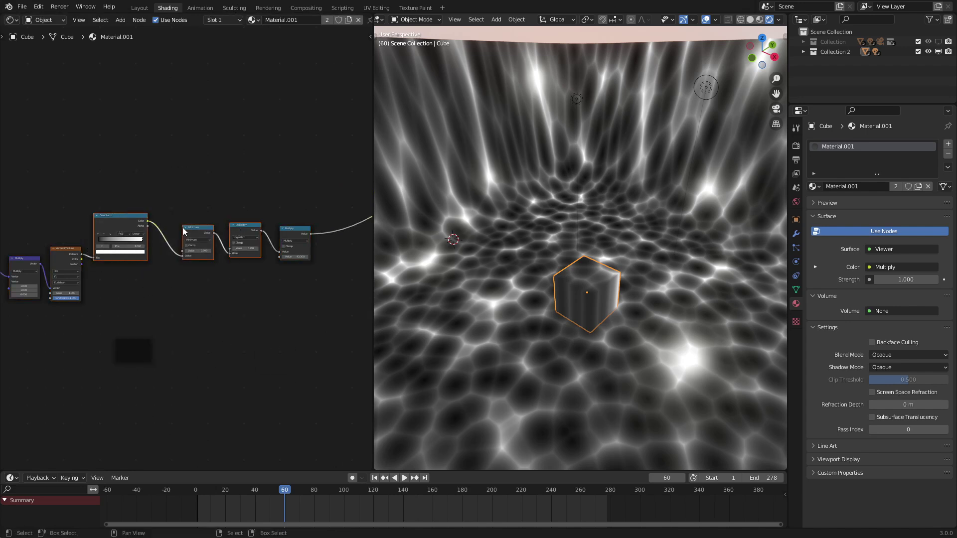
{"action": "key", "text": "ctrl+p"}
- Move the Minimum and Logarithm nodes closer to the ColorRamp inside the frame
{"action": "scroll", "coordinate": [203, 196], "scroll_direction": "up", "scroll_amount": 3}
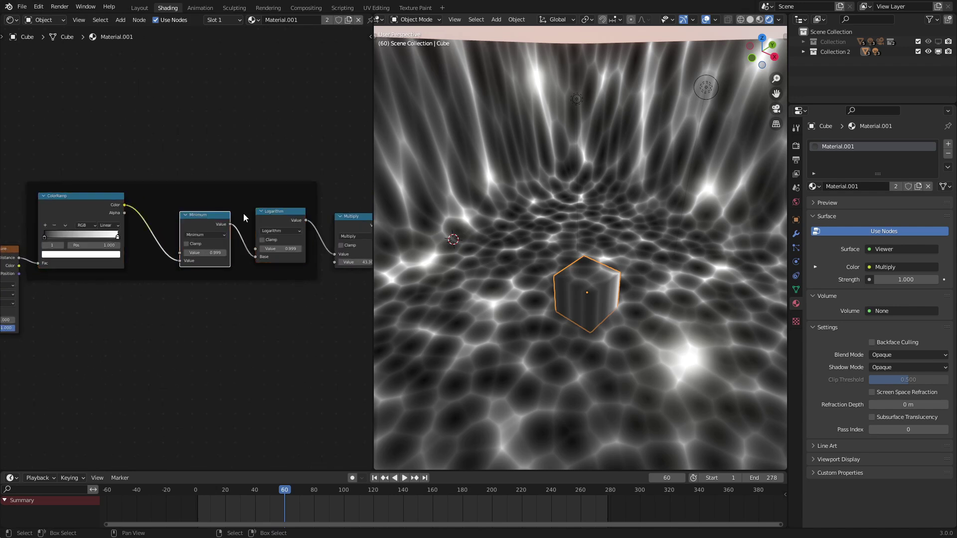
{"action": "left_click_drag", "start_coordinate": [276, 219], "coordinate": [219, 205]}
{"action": "left_click", "coordinate": [233, 199]}
- Duplicate the Logarithm node below the original and set the copy's operation to Multiply
{"action": "scroll", "coordinate": [220, 204], "scroll_direction": "up", "scroll_amount": 1}
{"action": "key", "text": "shift+d"}
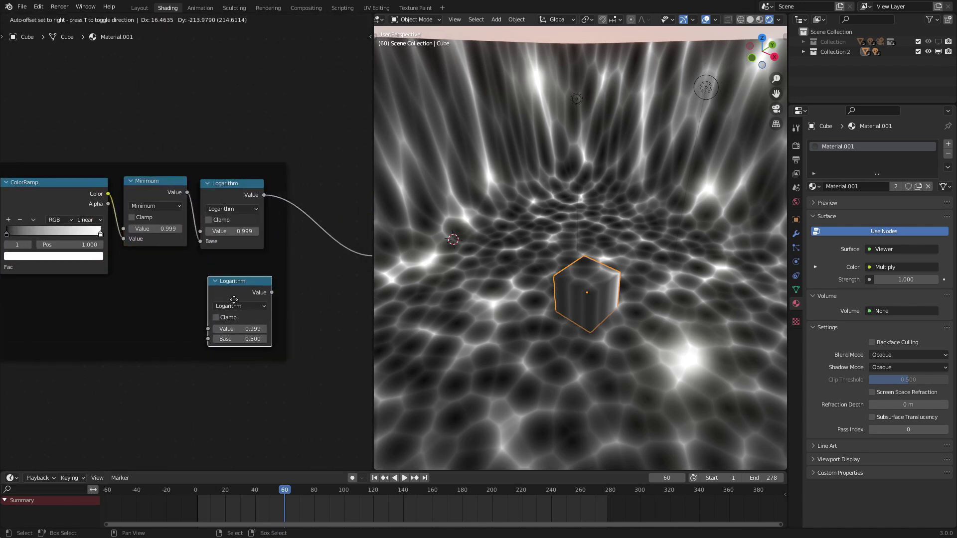
{"action": "left_click", "coordinate": [232, 291]}
{"action": "left_click", "coordinate": [234, 290]}
{"action": "left_click", "coordinate": [225, 331]}
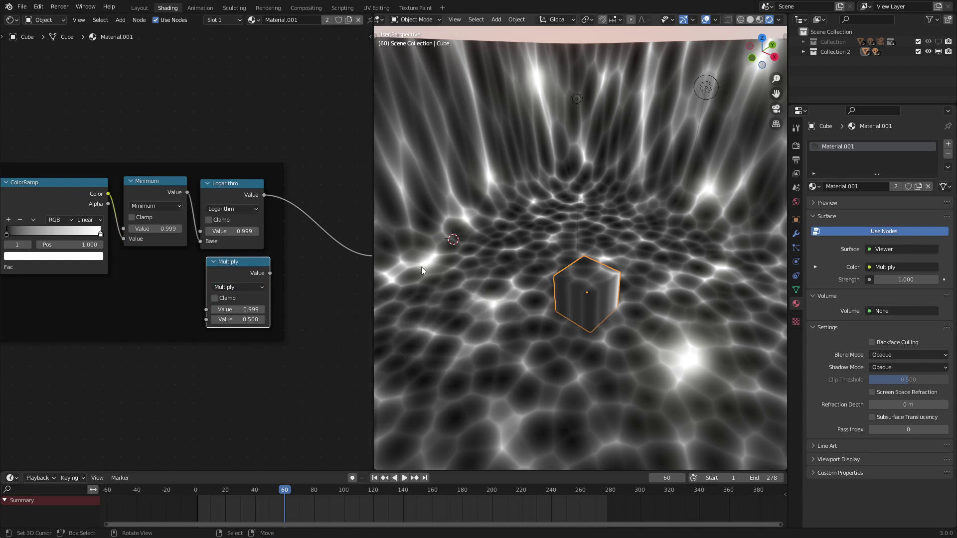
- Feed the Logarithm output and the ColorRamp's Color into the new Multiply node and collapse it beneath Logarithm
{"action": "scroll", "coordinate": [265, 186], "scroll_direction": "up", "scroll_amount": 1}
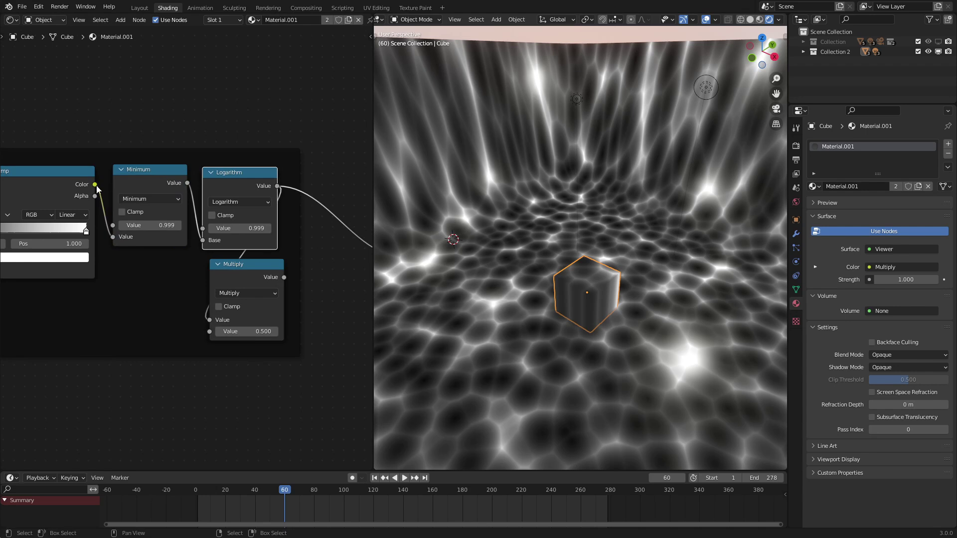
{"action": "left_click_drag", "start_coordinate": [95, 185], "coordinate": [210, 332]}
{"action": "left_click", "coordinate": [218, 264]}
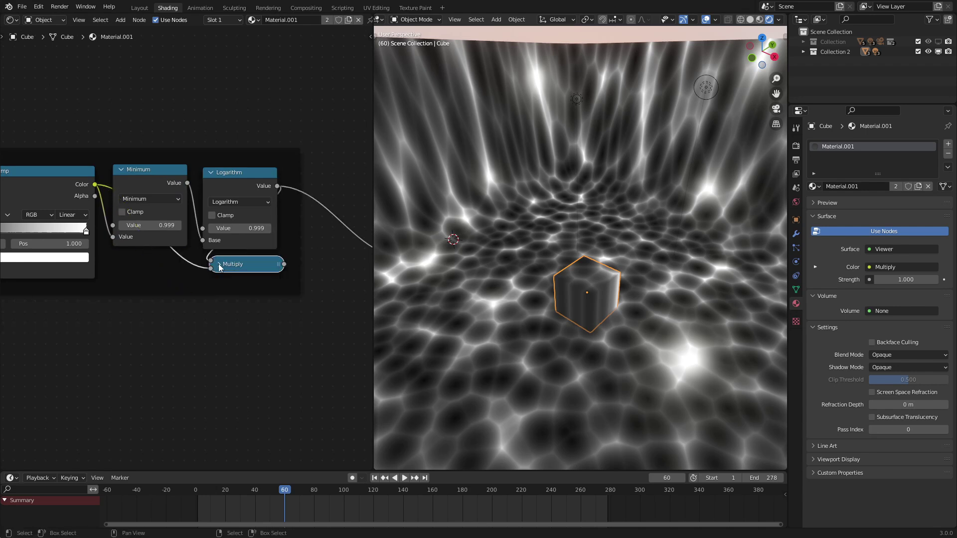
{"action": "left_click_drag", "start_coordinate": [242, 270], "coordinate": [232, 267]}
- Move the frame with its ColorRamp, Minimum, Logarithm and Multiply nodes slightly to tidy the layout
{"action": "scroll", "coordinate": [232, 265], "scroll_direction": "down", "scroll_amount": 1}
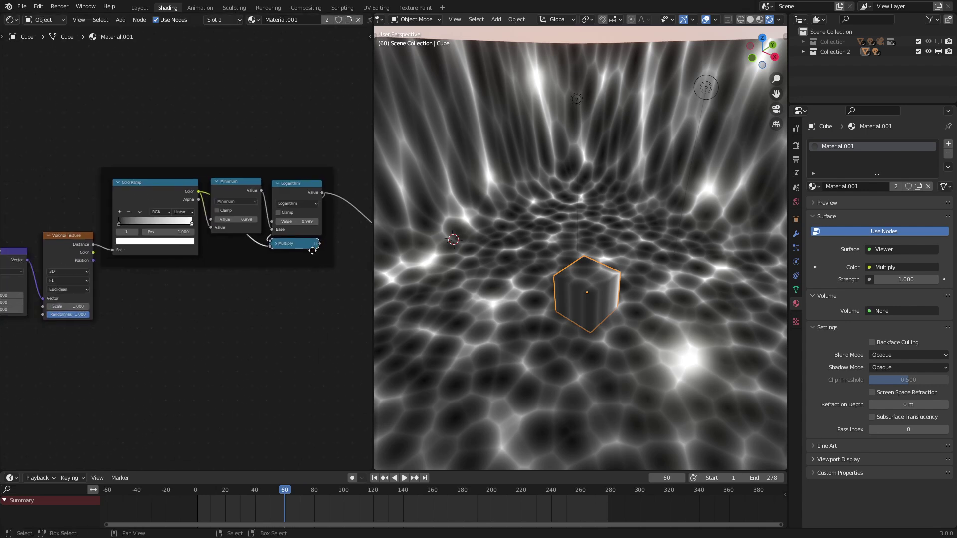
{"action": "middle_click_drag", "start_coordinate": [312, 250], "coordinate": [312, 262]}
{"action": "left_click_drag", "start_coordinate": [235, 272], "coordinate": [248, 278]}
{"action": "scroll", "coordinate": [244, 279], "scroll_direction": "up", "scroll_amount": 1}
{"action": "middle_click_drag", "start_coordinate": [241, 279], "coordinate": [202, 307]}
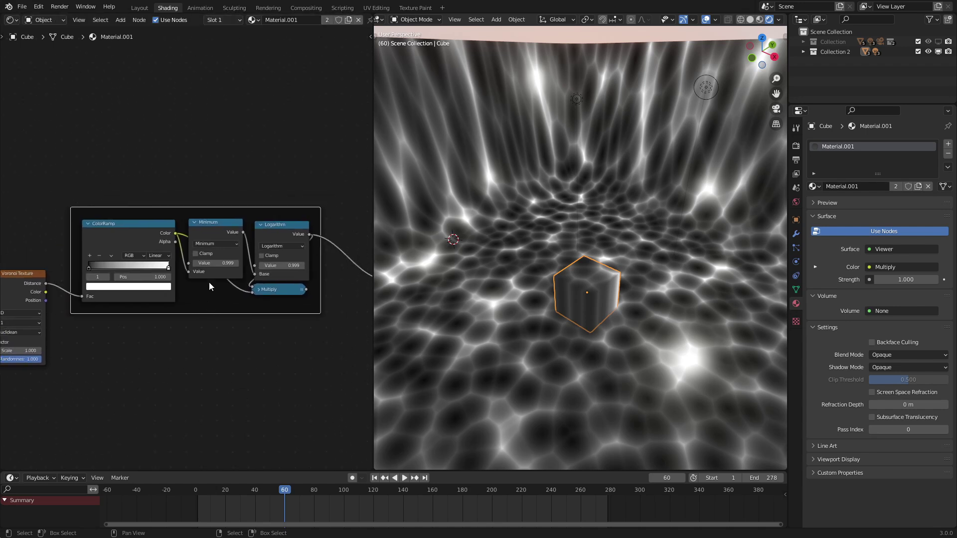
- Connect the collapsed Multiply node's output to the first value of the Multiply node outside the frame
{"action": "scroll", "coordinate": [209, 282], "scroll_direction": "up", "scroll_amount": 5}
{"action": "scroll", "coordinate": [231, 276], "scroll_direction": "up", "scroll_amount": 1}
{"action": "middle_click_drag", "start_coordinate": [253, 284], "coordinate": [134, 311]}
{"action": "scroll", "coordinate": [220, 270], "scroll_direction": "down", "scroll_amount": 3}
{"action": "scroll", "coordinate": [220, 271], "scroll_direction": "up", "scroll_amount": 1}
{"action": "left_click_drag", "start_coordinate": [120, 303], "coordinate": [230, 289]}
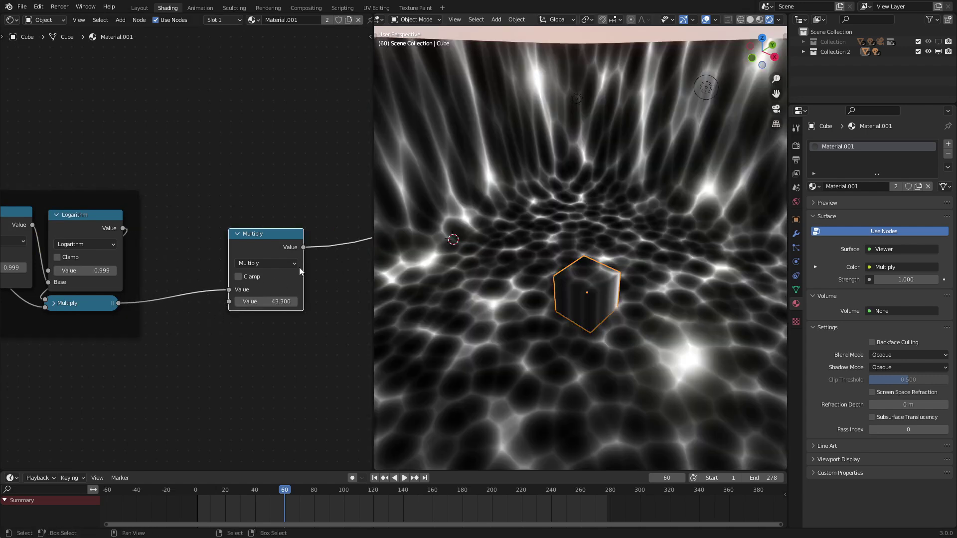
- Set the outer Multiply node's value to 43.7 and check the caustics on the floor and walls
{"action": "mouse_move", "coordinate": [266, 302]}
{"action": "left_mouse_down"}
{"action": "mouse_move", "coordinate": [294, 302]}
{"action": "mouse_move", "coordinate": [265, 302]}
{"action": "left_mouse_up"}
{"action": "scroll", "coordinate": [579, 299], "scroll_direction": "down", "scroll_amount": 2}
{"action": "mouse_move", "coordinate": [579, 299]}
{"action": "middle_mouse_down"}
{"action": "mouse_move", "coordinate": [567, 273]}
{"action": "mouse_move", "coordinate": [540, 271]}
{"action": "mouse_move", "coordinate": [566, 299]}
{"action": "middle_mouse_up"}
{"action": "scroll", "coordinate": [299, 279], "scroll_direction": "down", "scroll_amount": 3}
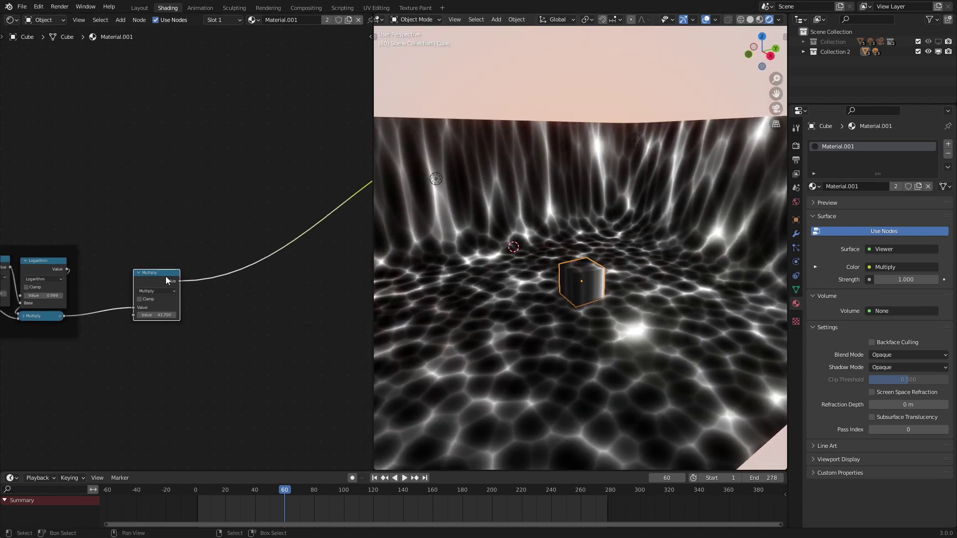
- Move the Principled BSDF node closer to the outer Multiply node
{"action": "scroll", "coordinate": [182, 251], "scroll_direction": "down", "scroll_amount": 3}
{"action": "left_click_drag", "start_coordinate": [321, 192], "coordinate": [232, 285]}
{"action": "scroll", "coordinate": [199, 270], "scroll_direction": "up", "scroll_amount": 4}
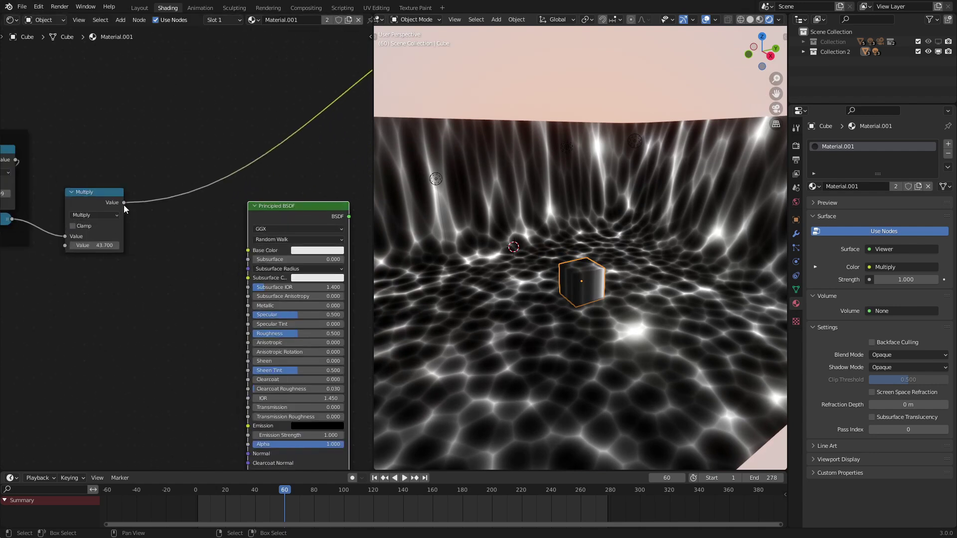
- Connect the outer Multiply's output to the Principled BSDF's Emission Strength and preview the Principled BSDF
{"action": "left_click_drag", "start_coordinate": [123, 203], "coordinate": [258, 438]}
{"action": "left_click", "coordinate": [285, 223], "text": "ctrl+shift"}
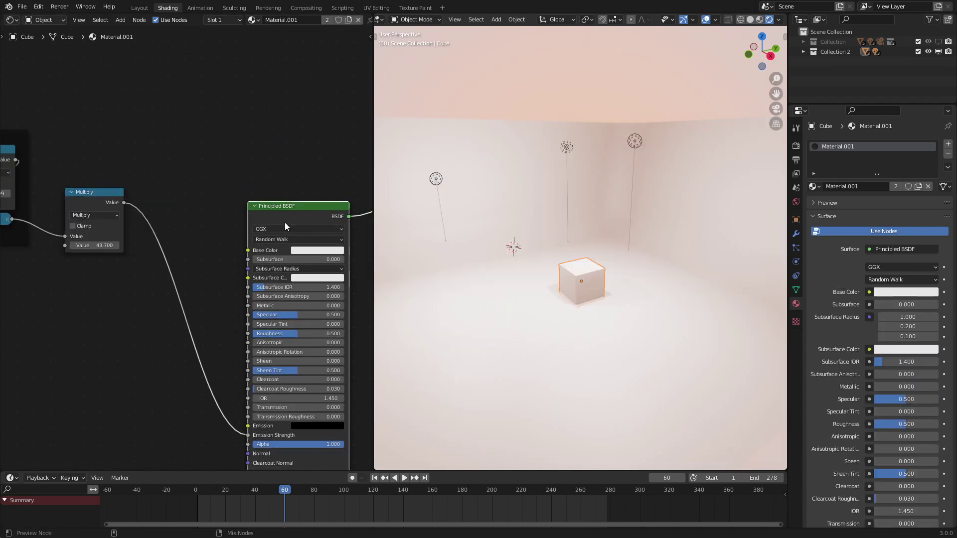
{"action": "scroll", "coordinate": [286, 222], "scroll_direction": "down", "scroll_amount": 1}
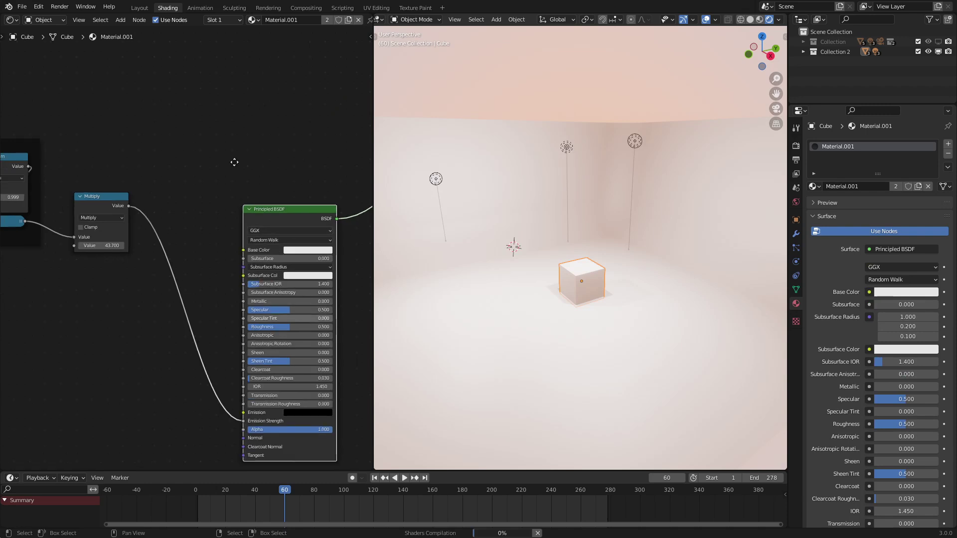
- Move the Principled BSDF node up and set its Emission colour to orange with hue 0.049, saturation 0.743 and value 1.000
{"action": "left_click_drag", "start_coordinate": [274, 247], "coordinate": [249, 118]}
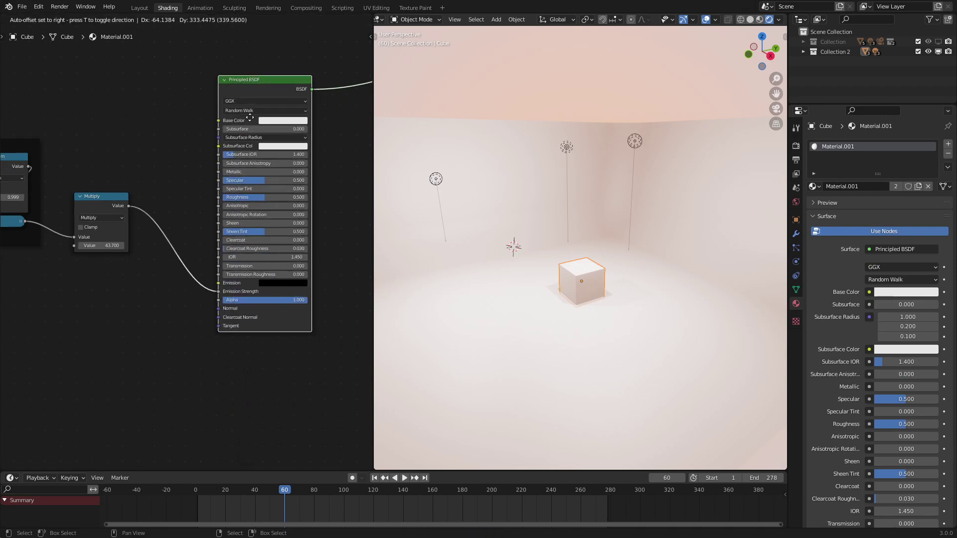
{"action": "left_click", "coordinate": [281, 286]}
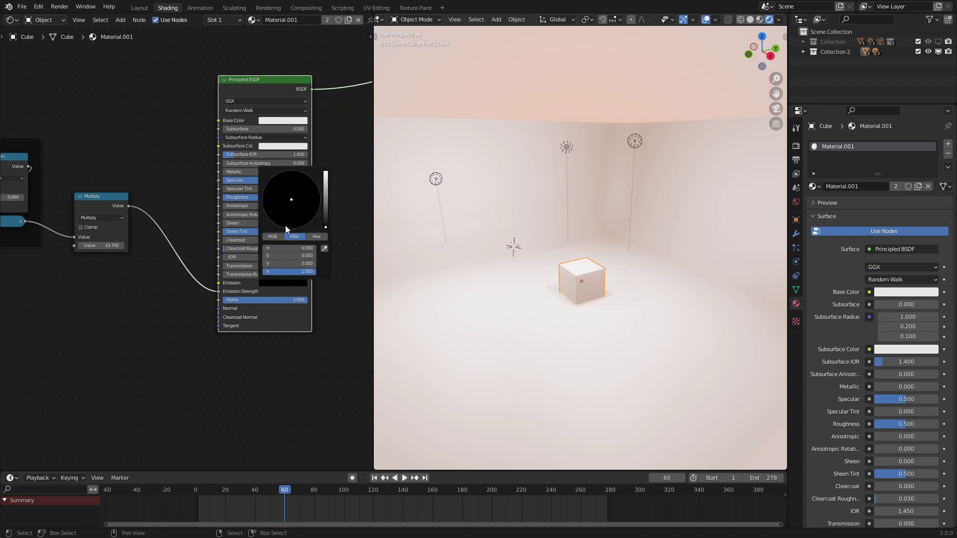
{"action": "scroll", "coordinate": [286, 222], "scroll_direction": "up", "scroll_amount": 10, "text": "ctrl"}
{"action": "scroll", "coordinate": [288, 214], "scroll_direction": "up", "scroll_amount": 5, "text": "ctrl"}
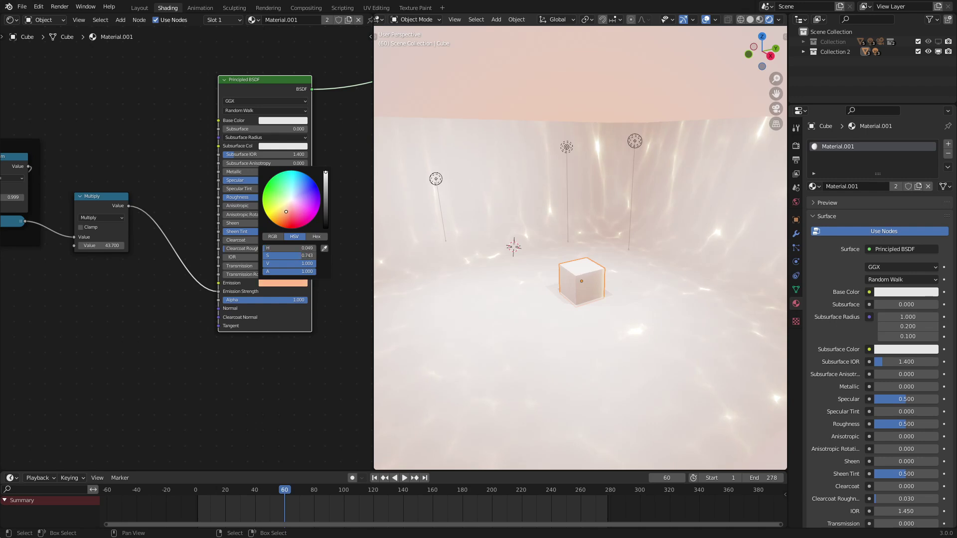
{"action": "middle_click_drag", "start_coordinate": [598, 281], "coordinate": [615, 282]}
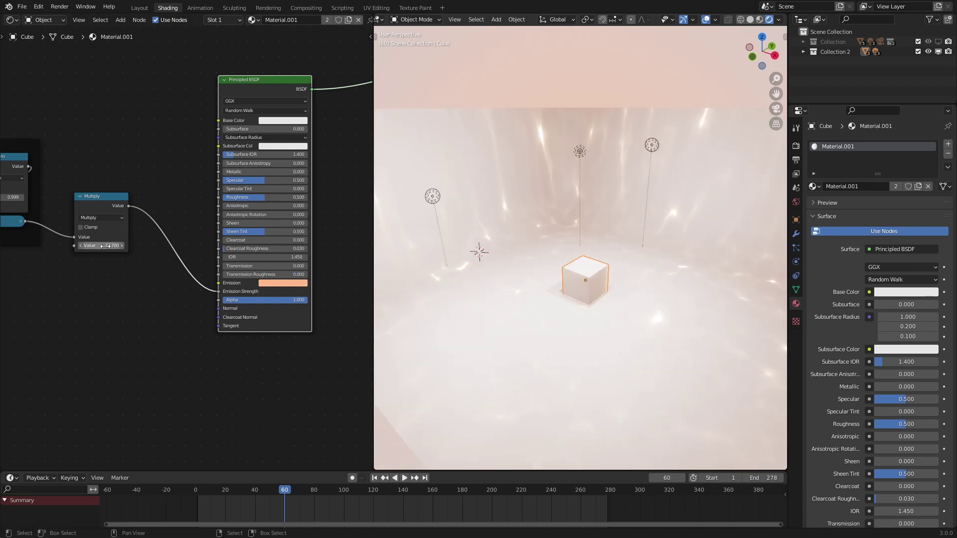
- Set the outer Multiply node's value to 200 and check the brighter caustics around the cube
{"action": "key", "text": "Return"}
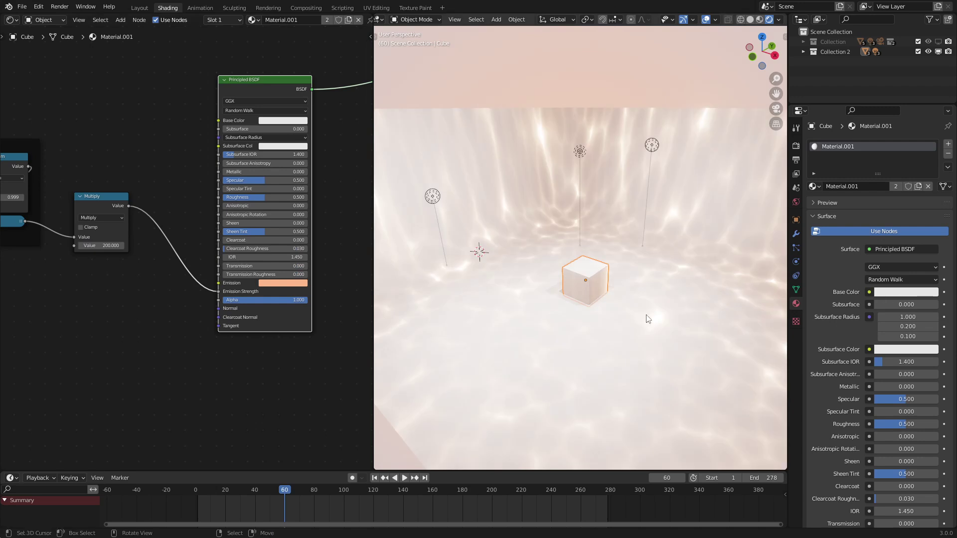
{"action": "mouse_move", "coordinate": [645, 315]}
{"action": "middle_mouse_down"}
{"action": "mouse_move", "coordinate": [618, 296]}
{"action": "mouse_move", "coordinate": [627, 286]}
{"action": "mouse_move", "coordinate": [648, 299]}
{"action": "mouse_move", "coordinate": [637, 322]}
{"action": "middle_mouse_up"}
{"action": "scroll", "coordinate": [637, 322], "scroll_direction": "up", "scroll_amount": 2}
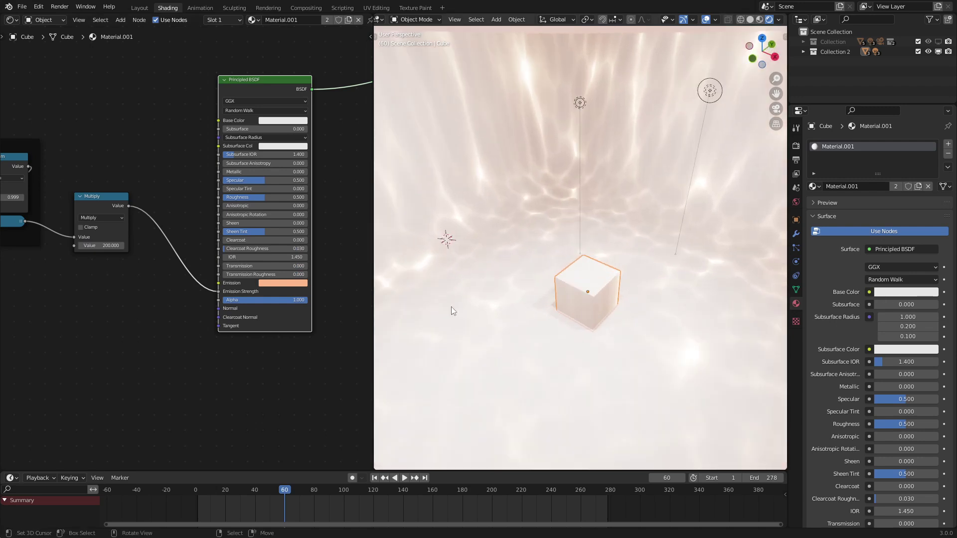
- Fine-tune the Principled BSDF's orange Emission colour and check the caustics on the back wall
{"action": "left_click", "coordinate": [291, 283]}
{"action": "left_click_drag", "start_coordinate": [290, 228], "coordinate": [294, 193]}
{"action": "middle_click_drag", "start_coordinate": [590, 236], "coordinate": [535, 216]}
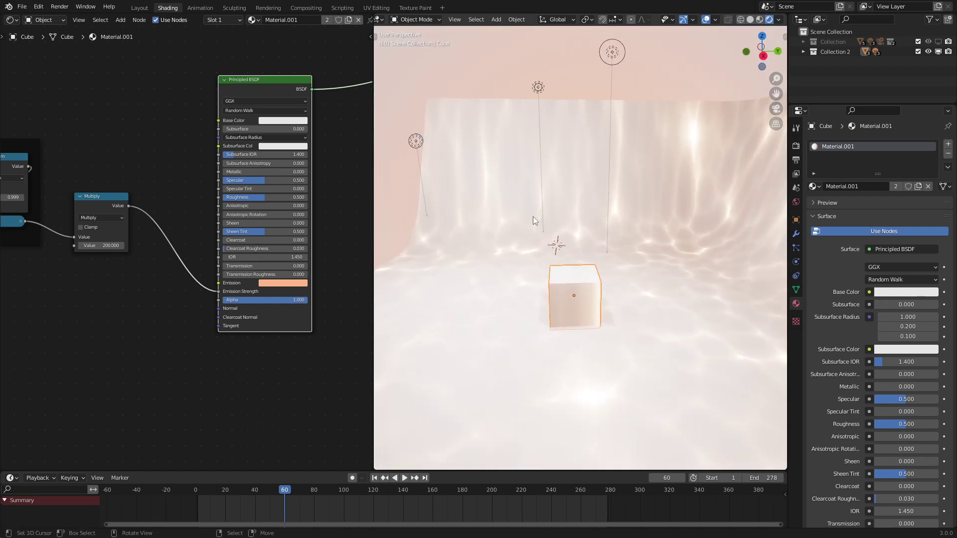
- Move the Geometry and vector Multiply nodes away from the Voronoi Texture to make room for another node
{"action": "scroll", "coordinate": [135, 248], "scroll_direction": "down", "scroll_amount": 2}
{"action": "middle_click_drag", "start_coordinate": [135, 249], "coordinate": [258, 274]}
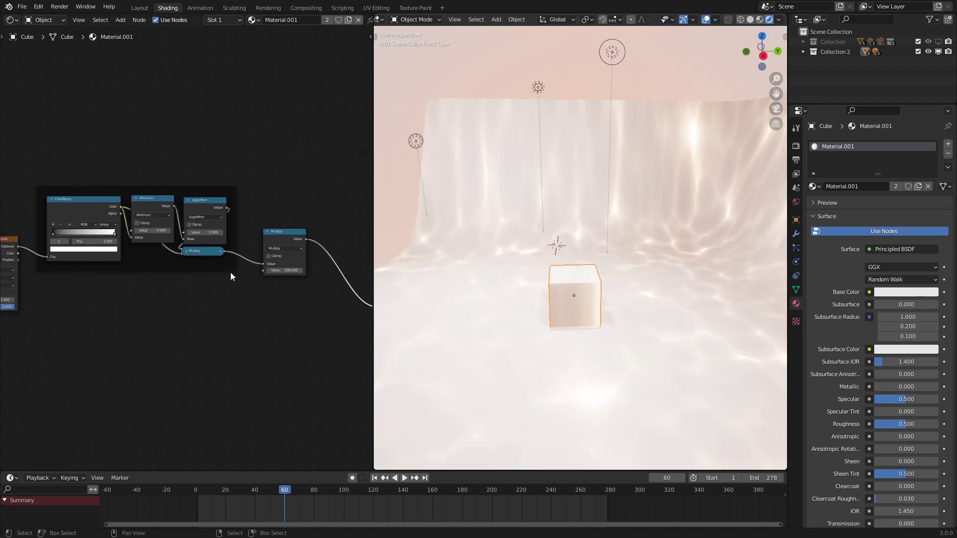
{"action": "middle_click_drag", "start_coordinate": [127, 293], "coordinate": [392, 304]}
{"action": "scroll", "coordinate": [109, 270], "scroll_direction": "up", "scroll_amount": 1}
{"action": "left_click", "coordinate": [109, 270]}
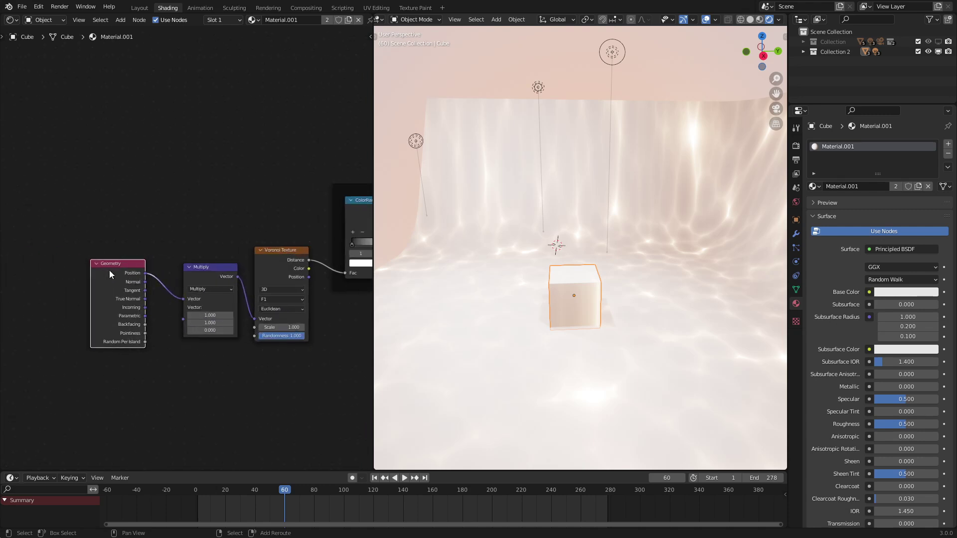
{"action": "left_click_drag", "start_coordinate": [208, 277], "coordinate": [114, 276]}
{"action": "left_click", "coordinate": [114, 274]}
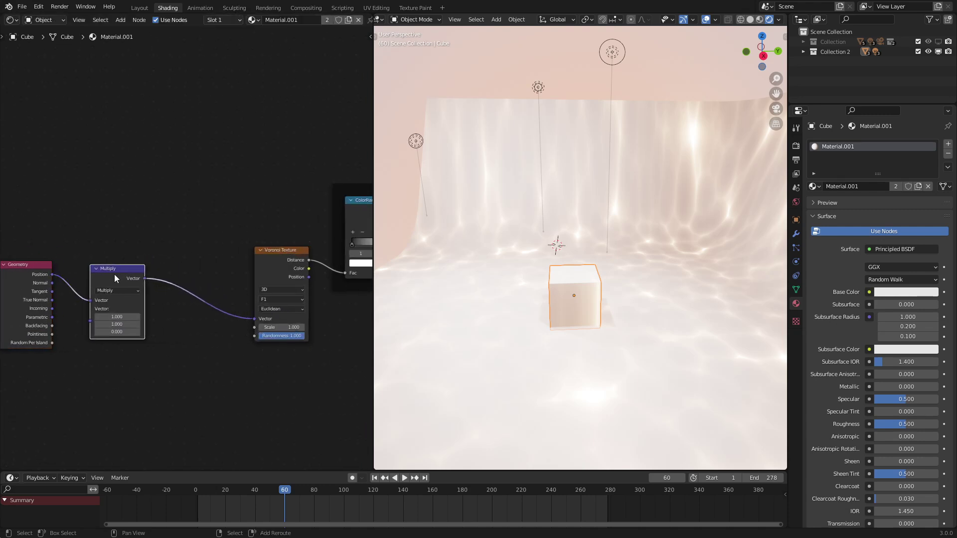
- Duplicate the vector Multiply node, change the copy to Add, and insert it between Multiply and the Voronoi Texture
{"action": "key", "text": "shift+d"}
{"action": "left_click", "coordinate": [208, 347]}
{"action": "left_click", "coordinate": [190, 364]}
{"action": "left_click", "coordinate": [197, 372]}
{"action": "left_click_drag", "start_coordinate": [209, 367], "coordinate": [187, 291]}
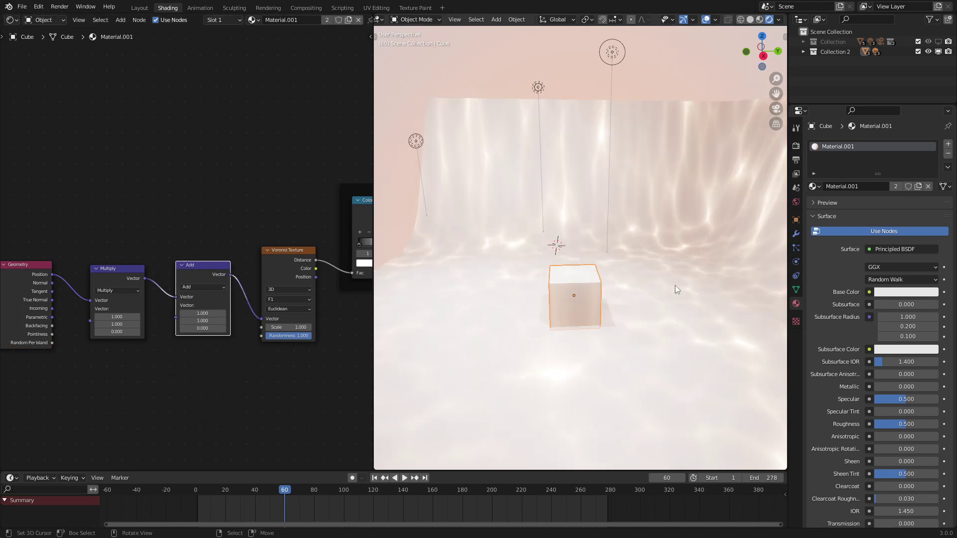
- Set the Add node's X and Y values to 0 and try different Z offsets on the caustics
{"action": "middle_click_drag", "start_coordinate": [675, 285], "coordinate": [570, 316]}
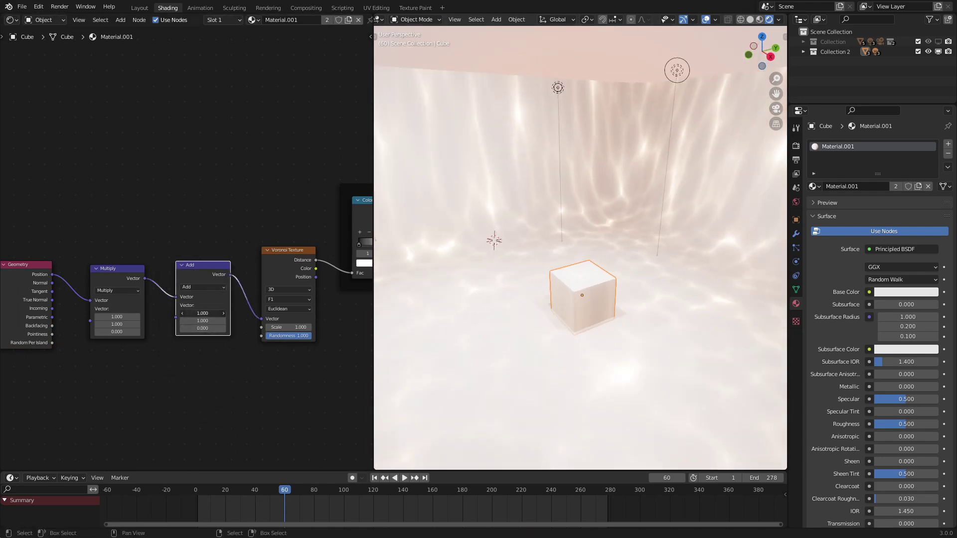
{"action": "type", "text": "0"}
{"action": "key", "text": "Return"}
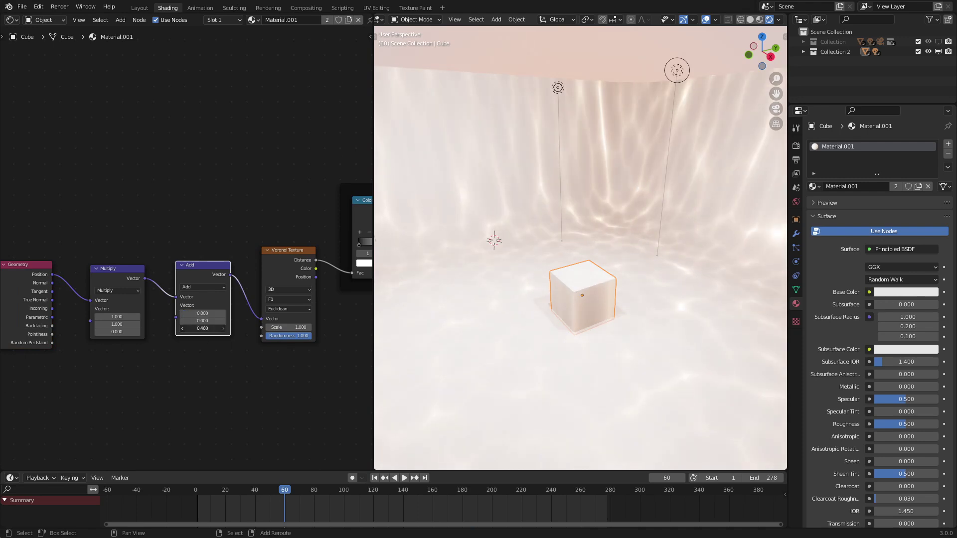
{"action": "mouse_move", "coordinate": [201, 328]}
{"action": "left_mouse_down"}
{"action": "mouse_move", "coordinate": [249, 328]}
{"action": "mouse_move", "coordinate": [202, 327]}
{"action": "left_mouse_up"}
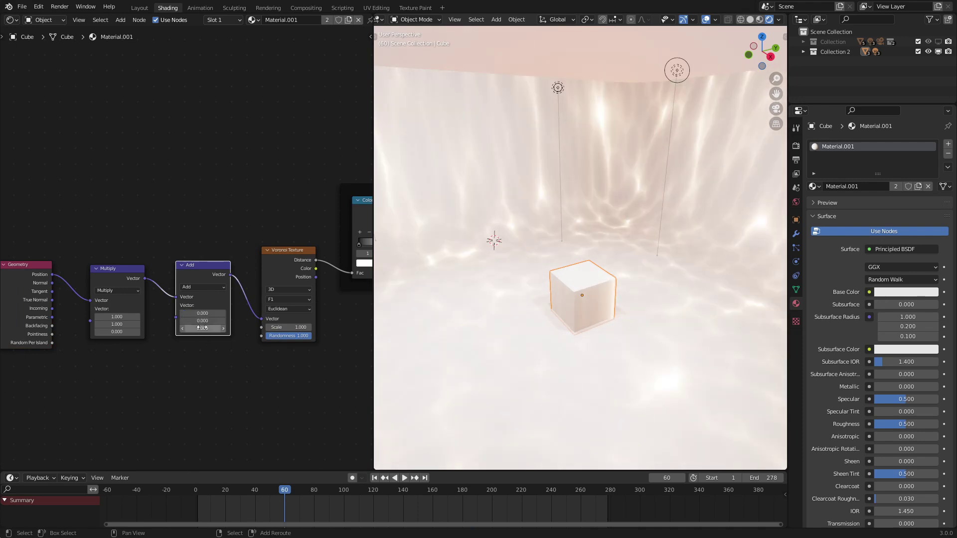
- Drive the Add node's Z value with #frame/24 and play the animation to check the moving caustics
{"action": "scroll", "coordinate": [196, 359], "scroll_direction": "up", "scroll_amount": 3}
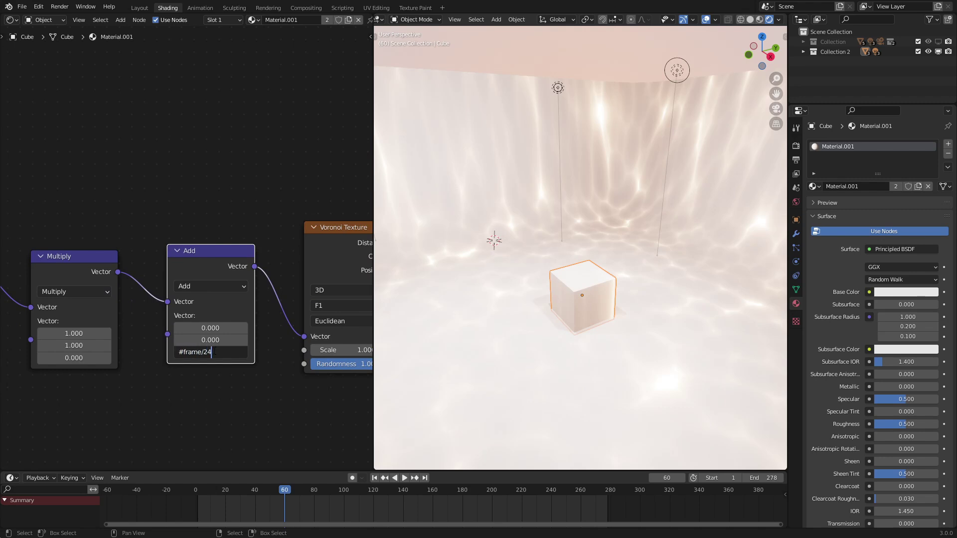
{"action": "key", "text": "Return"}
{"action": "middle_click_drag", "start_coordinate": [456, 333], "coordinate": [509, 313]}
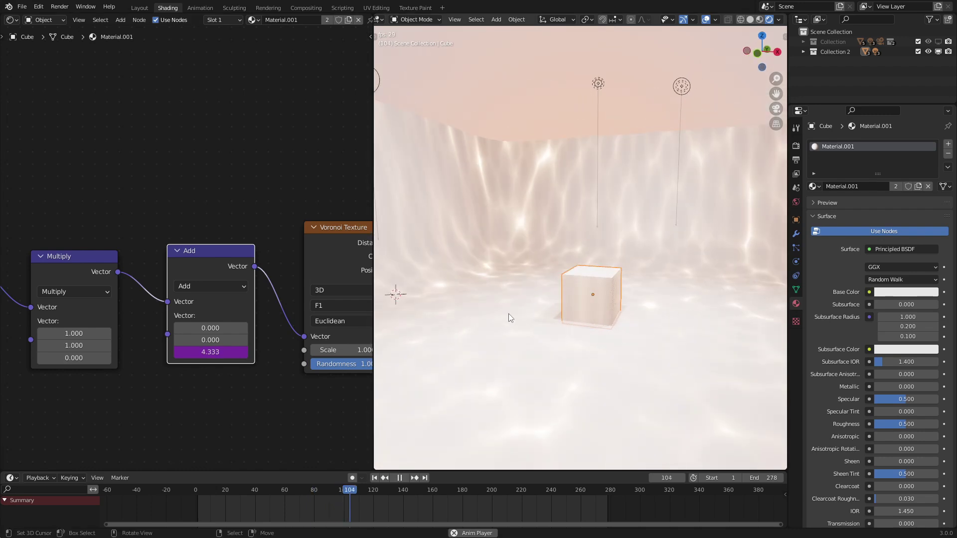
{"action": "left_click", "coordinate": [196, 498]}
{"action": "middle_click_drag", "start_coordinate": [588, 287], "coordinate": [560, 289]}
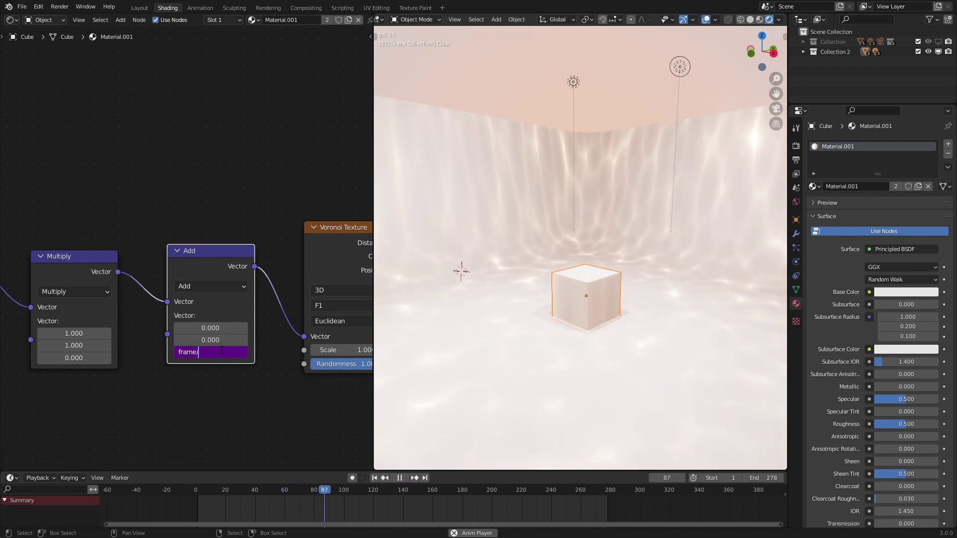
- Change the Add node's Z driver expression to frame/12 and view the faster caustics
{"action": "type", "text": "12"}
{"action": "key", "text": "Return"}
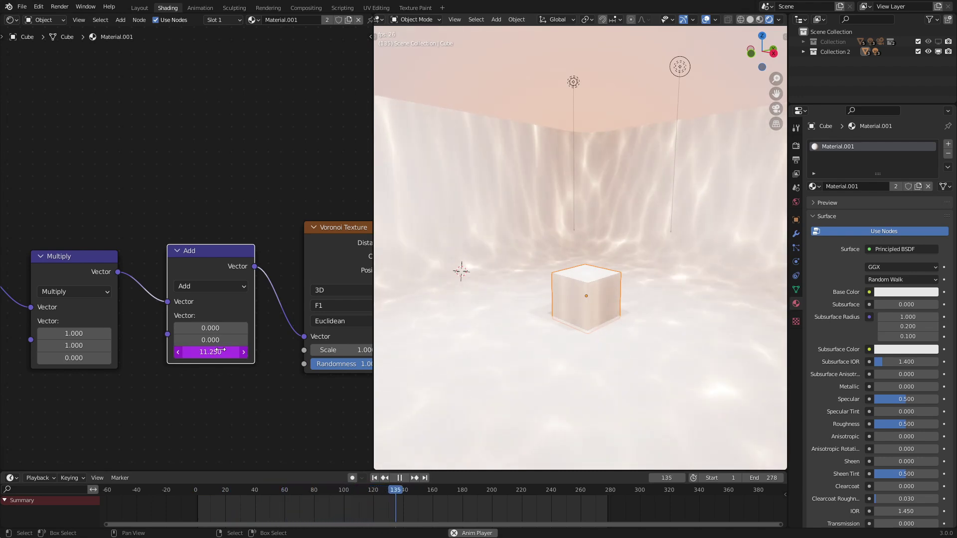
{"action": "middle_click_drag", "start_coordinate": [570, 252], "coordinate": [567, 302]}
{"action": "scroll", "coordinate": [567, 271], "scroll_direction": "down", "scroll_amount": 5}
{"action": "scroll", "coordinate": [564, 299], "scroll_direction": "up", "scroll_amount": 5}
- Add a UV sphere to the scene and clear its location so it sits at the world origin
{"action": "key", "text": "shift+a"}
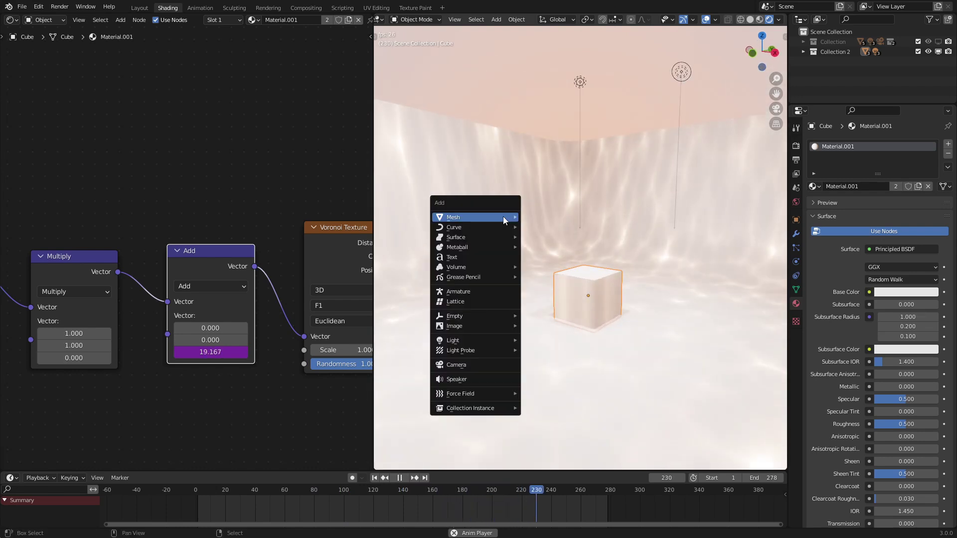
{"action": "mouse_move", "coordinate": [504, 217]}
{"action": "left_click", "coordinate": [549, 247]}
{"action": "key", "text": "alt+g"}
{"action": "middle_click_drag", "start_coordinate": [564, 268], "coordinate": [528, 289]}
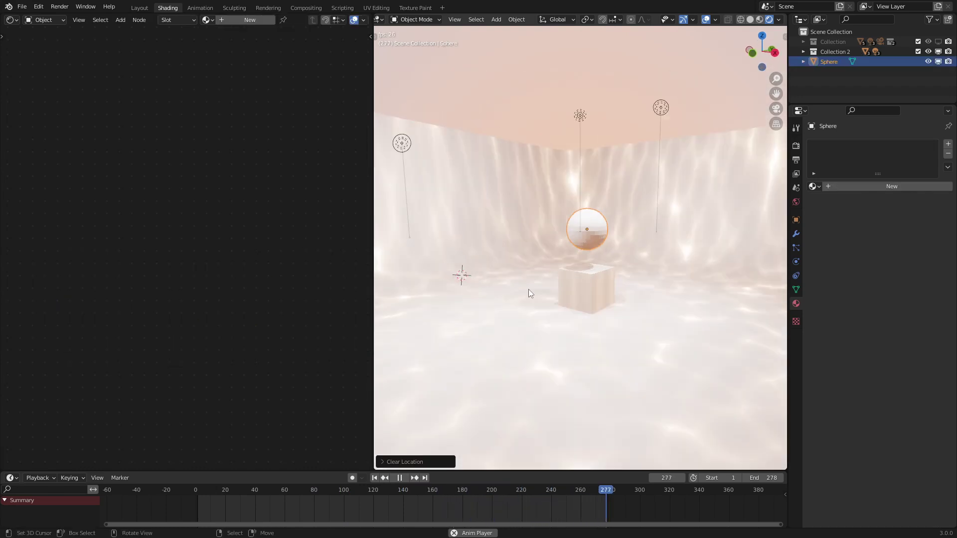
- Assign Material.001 to the sphere and shade it smooth
{"action": "left_click", "coordinate": [813, 187]}
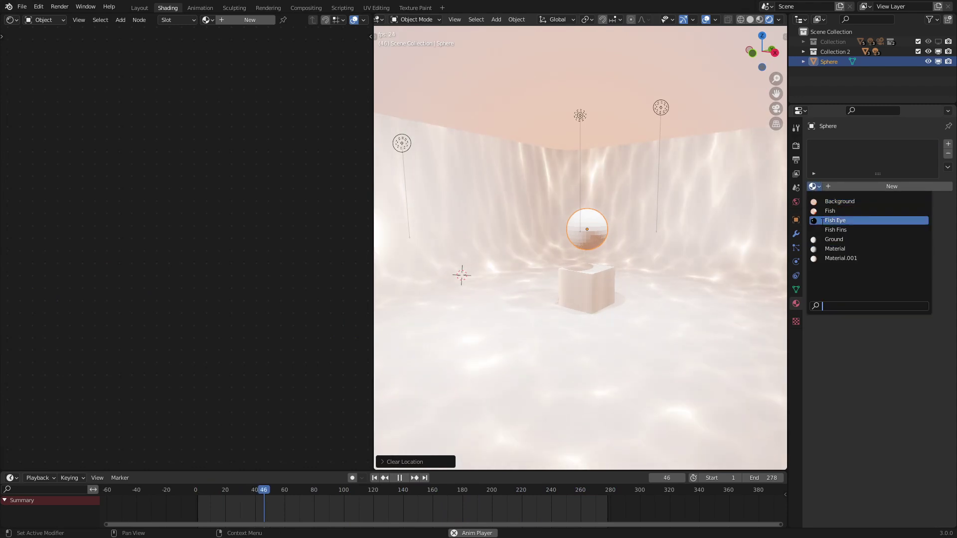
{"action": "left_click", "coordinate": [837, 258]}
{"action": "scroll", "coordinate": [579, 250], "scroll_direction": "up", "scroll_amount": 3}
{"action": "middle_click_drag", "start_coordinate": [580, 251], "coordinate": [617, 251]}
{"action": "right_click", "coordinate": [636, 225]}
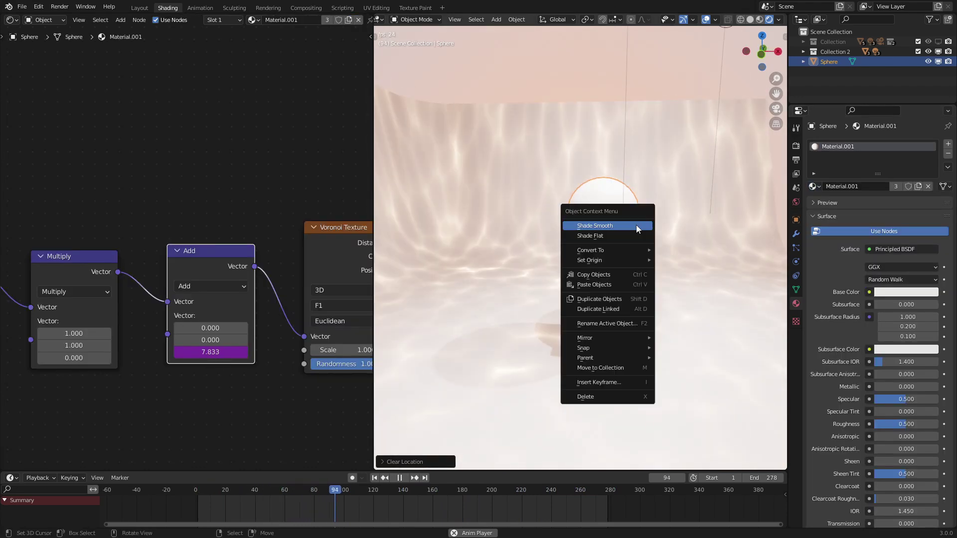
{"action": "left_click", "coordinate": [636, 225]}
- Scale the sphere by 2, move it about 5 m away from the cube, and inspect its underside
{"action": "middle_click_drag", "start_coordinate": [679, 234], "coordinate": [556, 244], "text": "shift"}
{"action": "type", "text": "s2"}
{"action": "key", "text": "Return"}
{"action": "key", "text": "g"}
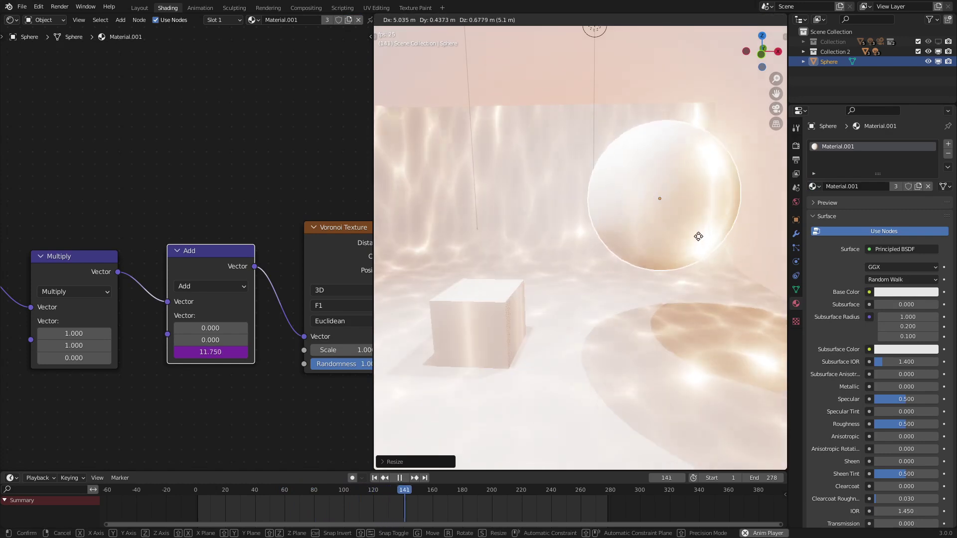
{"action": "left_click", "coordinate": [683, 236]}
{"action": "middle_click_drag", "start_coordinate": [683, 240], "coordinate": [593, 234]}
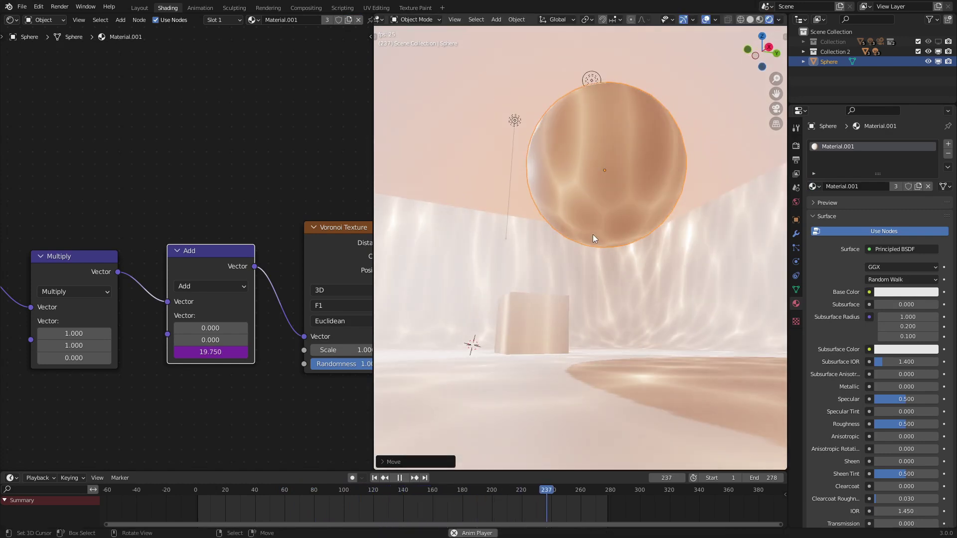
- Stop the animation and circle-select the Geometry, Multiply, Add and Voronoi Texture nodes
{"action": "scroll", "coordinate": [249, 204], "scroll_direction": "down", "scroll_amount": 4}
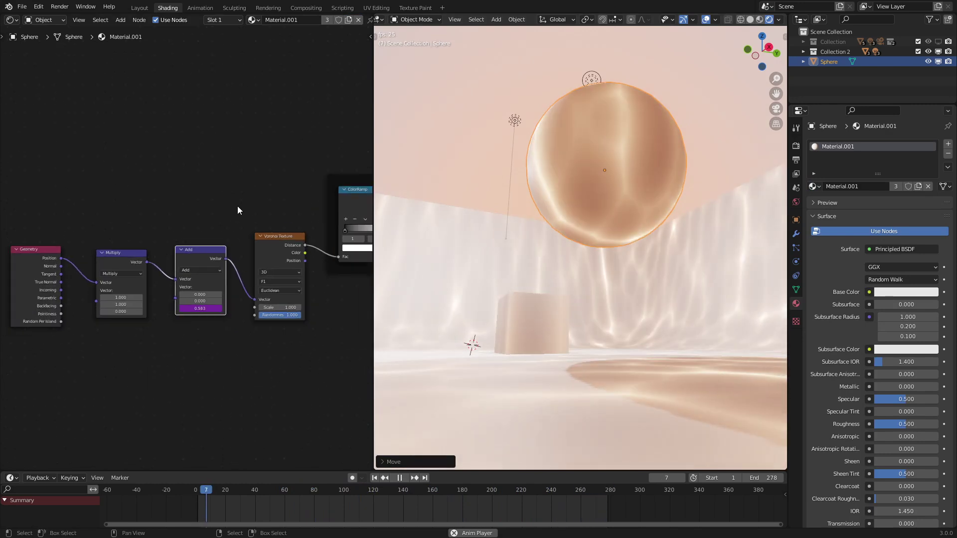
{"action": "key", "text": "space"}
{"action": "key", "text": "c"}
{"action": "scroll", "coordinate": [219, 261], "scroll_direction": "down", "scroll_amount": 1}
{"action": "left_click_drag", "start_coordinate": [220, 261], "coordinate": [119, 260]}
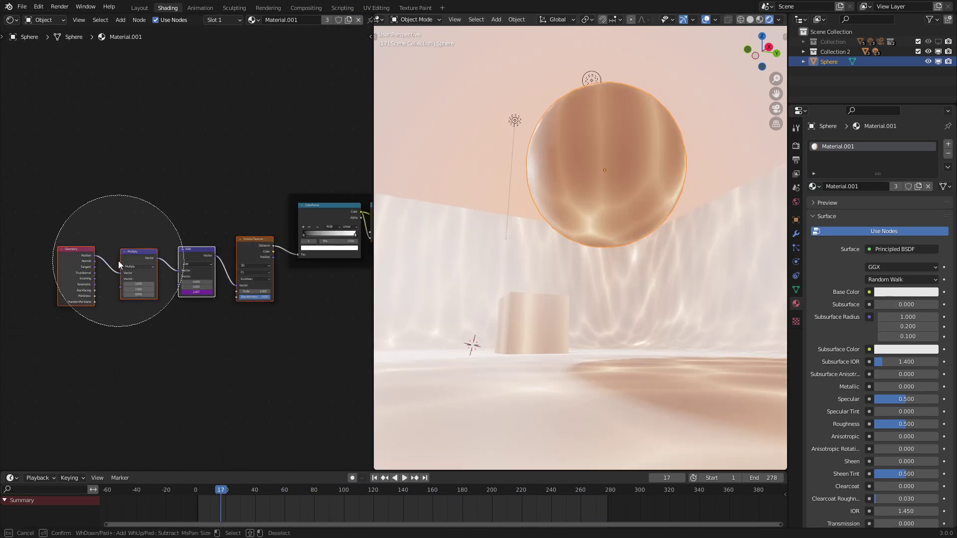
{"action": "right_click", "coordinate": [119, 261]}
- Add a second Geometry node and place it below the framed Minimum and Logarithm nodes
{"action": "middle_click_drag", "start_coordinate": [254, 298], "coordinate": [49, 297]}
{"action": "scroll", "coordinate": [79, 277], "scroll_direction": "up", "scroll_amount": 3}
{"action": "middle_click_drag", "start_coordinate": [264, 250], "coordinate": [149, 242]}
{"action": "key", "text": "shift+a"}
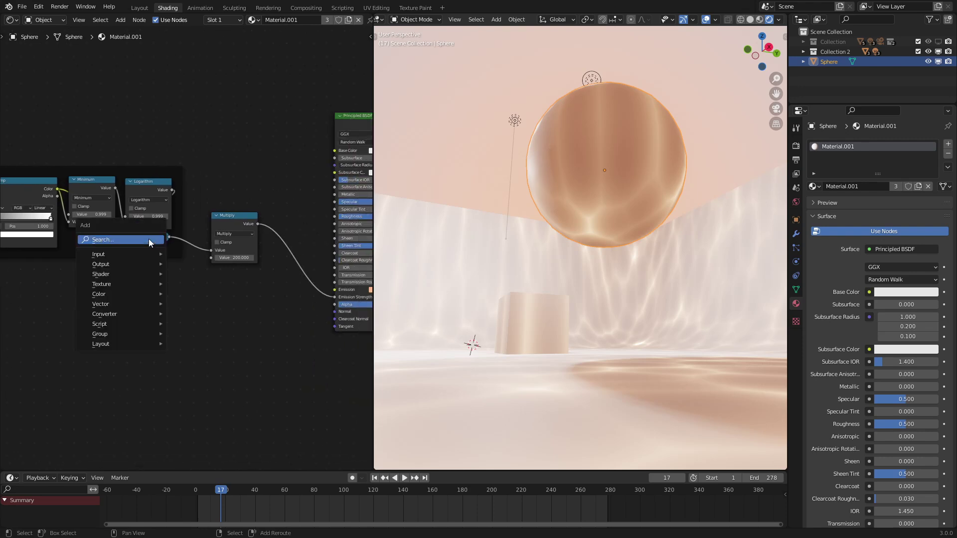
{"action": "left_click", "coordinate": [199, 319]}
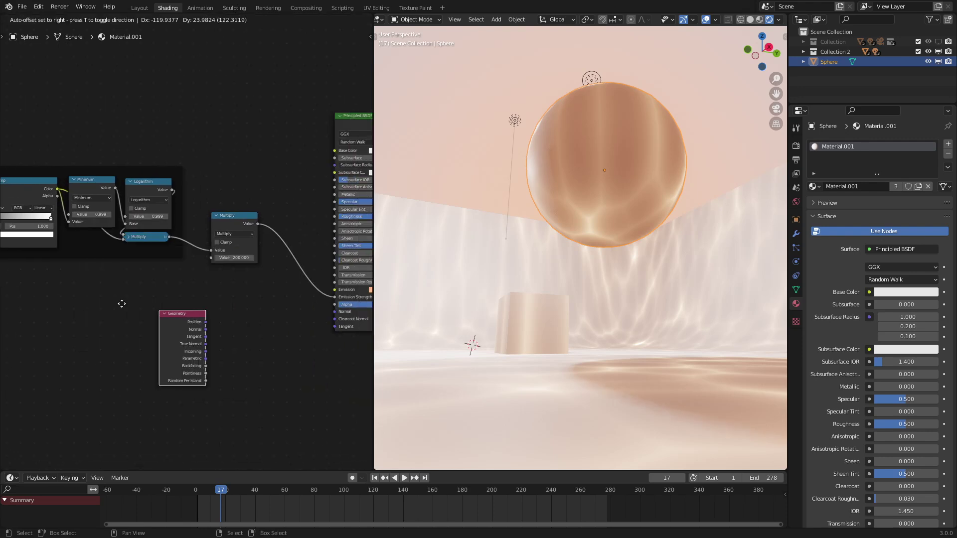
{"action": "left_click", "coordinate": [76, 298]}
{"action": "middle_click_drag", "start_coordinate": [77, 297], "coordinate": [369, 257]}
{"action": "mouse_move", "coordinate": [3, 255]}
{"action": "middle_mouse_down"}
{"action": "mouse_move", "coordinate": [71, 262]}
{"action": "mouse_move", "coordinate": [1, 263]}
{"action": "middle_mouse_up"}
{"action": "middle_click_drag", "start_coordinate": [372, 262], "coordinate": [169, 261]}
{"action": "scroll", "coordinate": [175, 300], "scroll_direction": "up", "scroll_amount": 4}
{"action": "left_click_drag", "start_coordinate": [142, 313], "coordinate": [113, 314]}
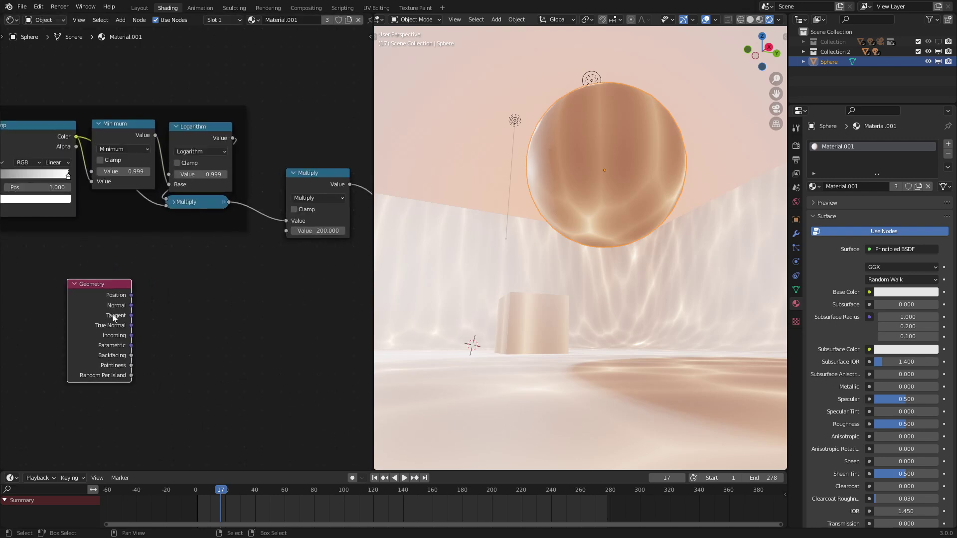
- Preview the new Geometry node's Normal output on the sphere, cube and room
{"action": "left_click", "coordinate": [112, 314], "text": "ctrl+shift"}
{"action": "left_click", "coordinate": [112, 307], "text": "ctrl+shift"}
{"action": "middle_click_drag", "start_coordinate": [567, 233], "coordinate": [618, 249]}
{"action": "middle_click_drag", "start_coordinate": [153, 287], "coordinate": [194, 284]}
- Shift the new Geometry node aside and insert a Separate XYZ node on its Normal output's link
{"action": "key", "text": "g"}
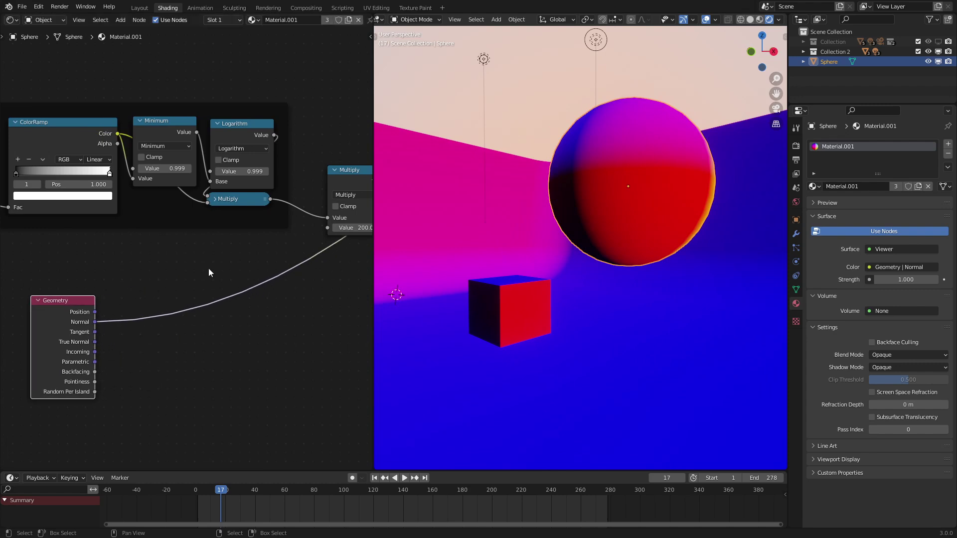
{"action": "scroll", "coordinate": [180, 260], "scroll_direction": "up", "scroll_amount": 1}
{"action": "key", "text": "shift+a"}
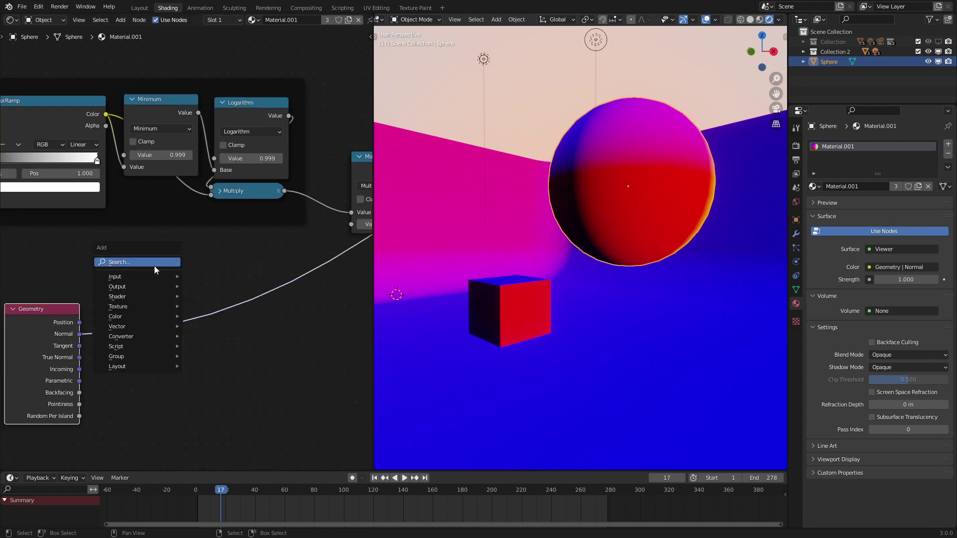
{"action": "left_click", "coordinate": [152, 264]}
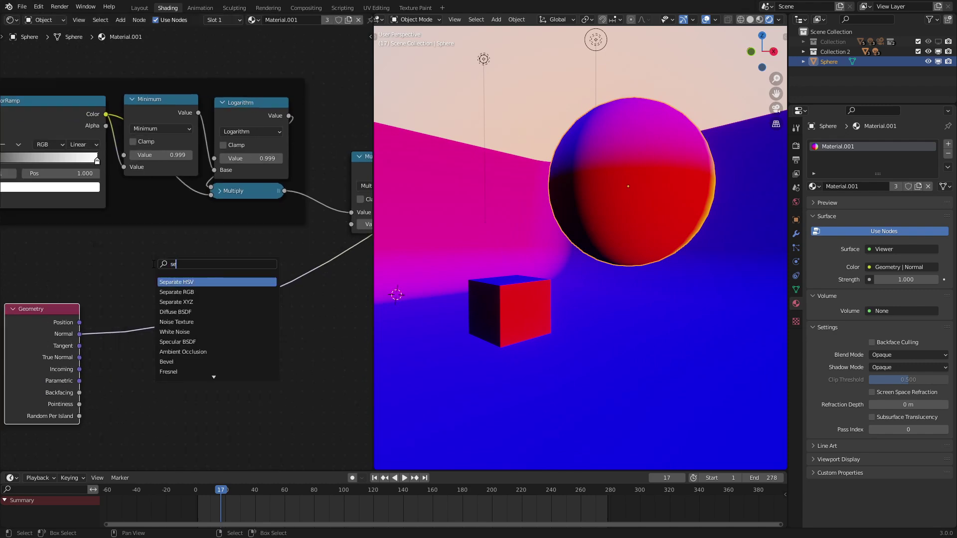
{"action": "type", "text": "sep"}
{"action": "left_click", "coordinate": [197, 302]}
{"action": "left_click", "coordinate": [151, 319]}
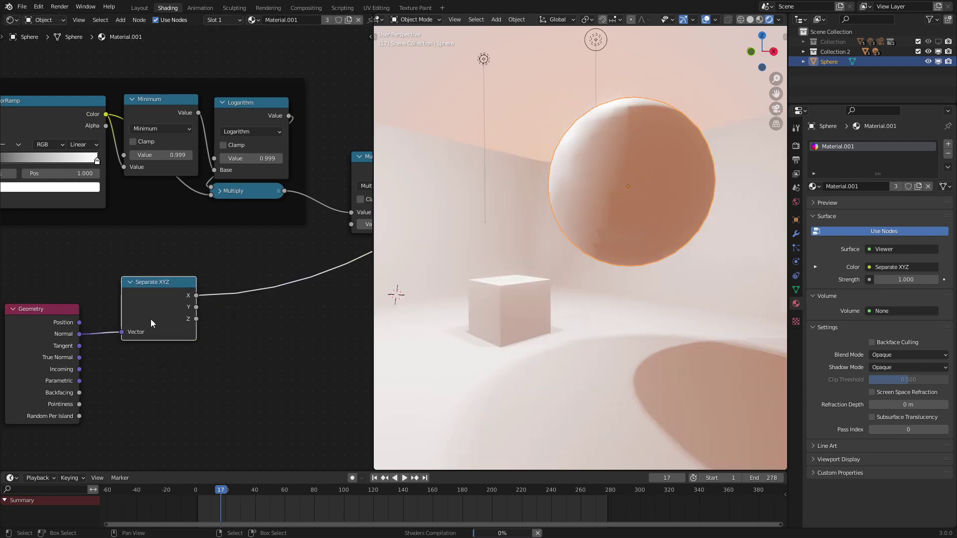
- Cycle the preview to the Separate XYZ node's Z output and inspect the sphere and cube
{"action": "left_click", "coordinate": [151, 308], "text": "ctrl+shift"}
{"action": "left_click", "coordinate": [151, 308], "text": "ctrl+shift"}
{"action": "left_click", "coordinate": [151, 308], "text": "ctrl+shift"}
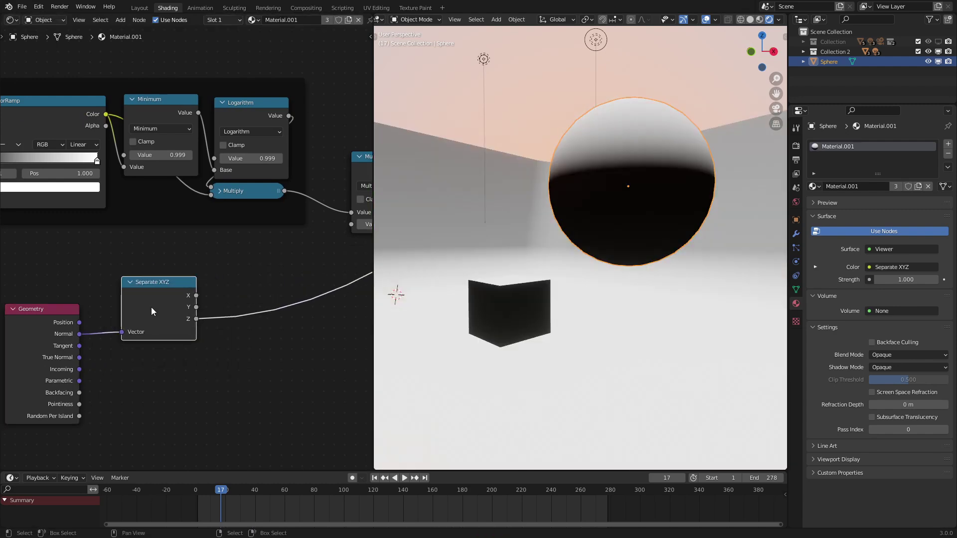
{"action": "mouse_move", "coordinate": [523, 226]}
{"action": "middle_mouse_down"}
{"action": "mouse_move", "coordinate": [641, 214]}
{"action": "mouse_move", "coordinate": [623, 228]}
{"action": "mouse_move", "coordinate": [523, 226]}
{"action": "middle_mouse_up"}
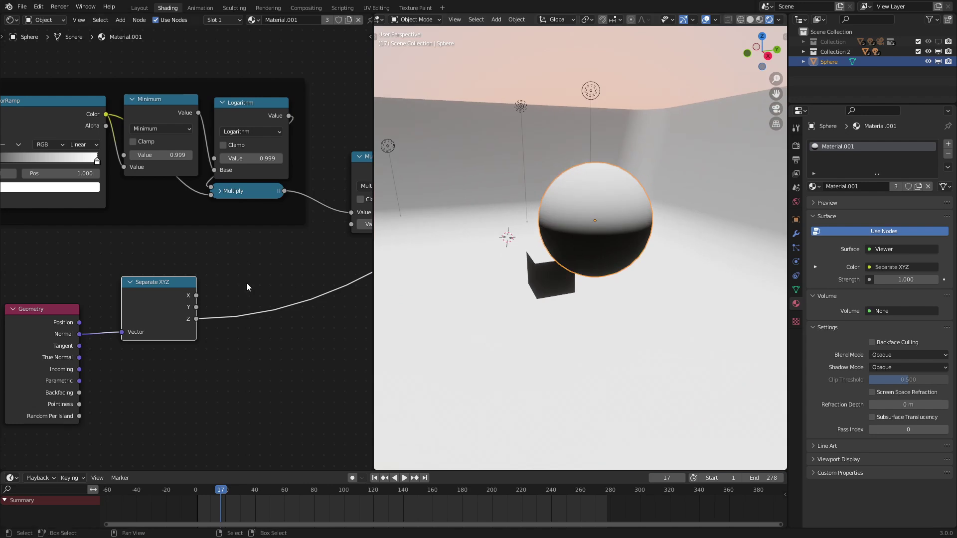
- Insert a Multiply node before the 200 Multiply node and link Separate XYZ's Z output to its second value
{"action": "middle_click_drag", "start_coordinate": [601, 86], "coordinate": [596, 108]}
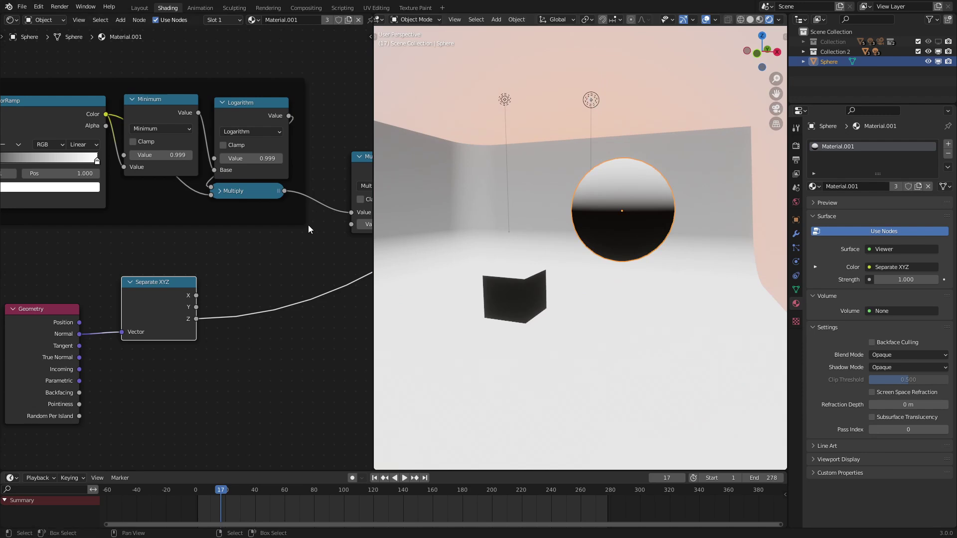
{"action": "scroll", "coordinate": [241, 307], "scroll_direction": "down", "scroll_amount": 2}
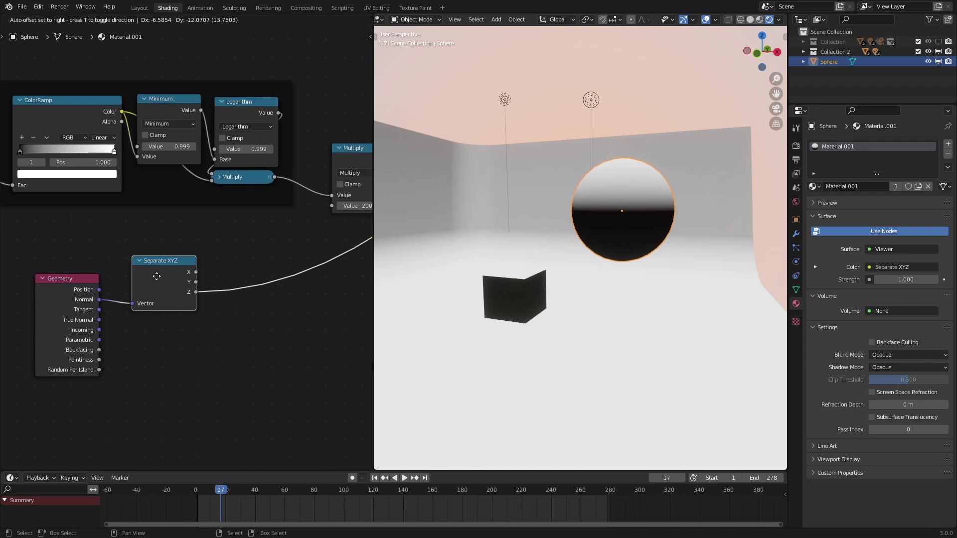
{"action": "middle_click_drag", "start_coordinate": [256, 196], "coordinate": [211, 212]}
{"action": "left_click_drag", "start_coordinate": [194, 204], "coordinate": [205, 215]}
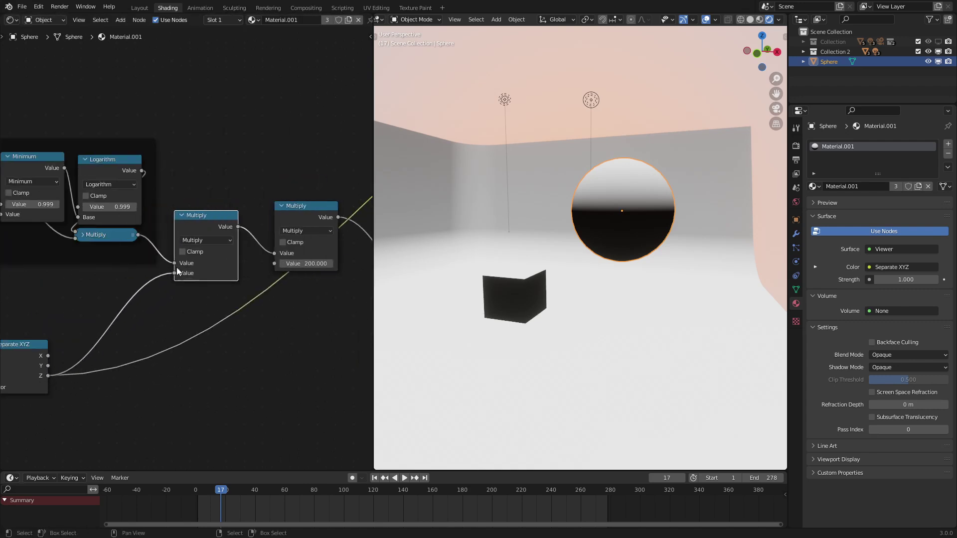
{"action": "scroll", "coordinate": [176, 268], "scroll_direction": "down", "scroll_amount": 2}
- Preview the output of the 200 Multiply node and play the animation to inspect the masked caustics
{"action": "left_click", "coordinate": [230, 253], "text": "ctrl+shift"}
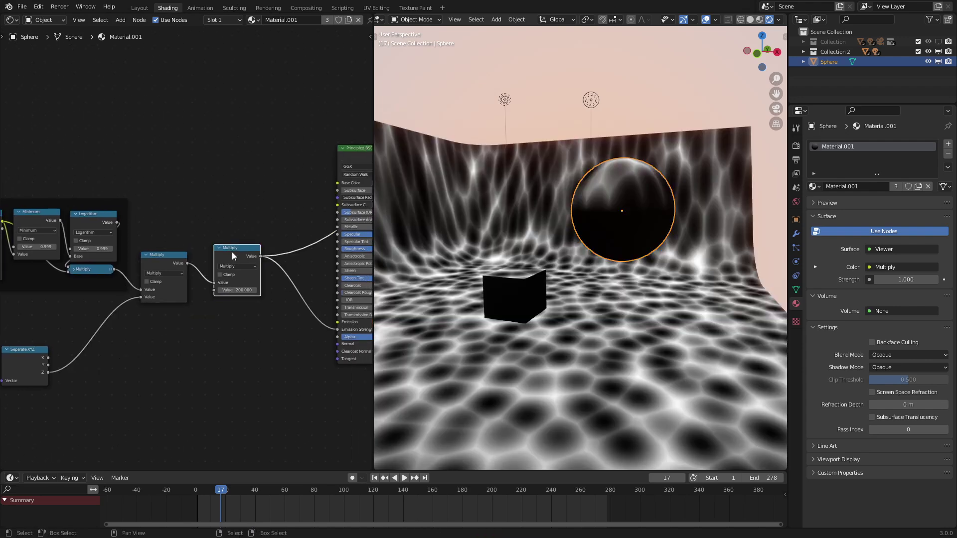
{"action": "middle_click_drag", "start_coordinate": [503, 228], "coordinate": [464, 223]}
{"action": "key", "text": "space"}
{"action": "scroll", "coordinate": [454, 116], "scroll_direction": "up", "scroll_amount": 1}
{"action": "right_click", "coordinate": [420, 79]}
{"action": "scroll", "coordinate": [505, 163], "scroll_direction": "down", "scroll_amount": 3}
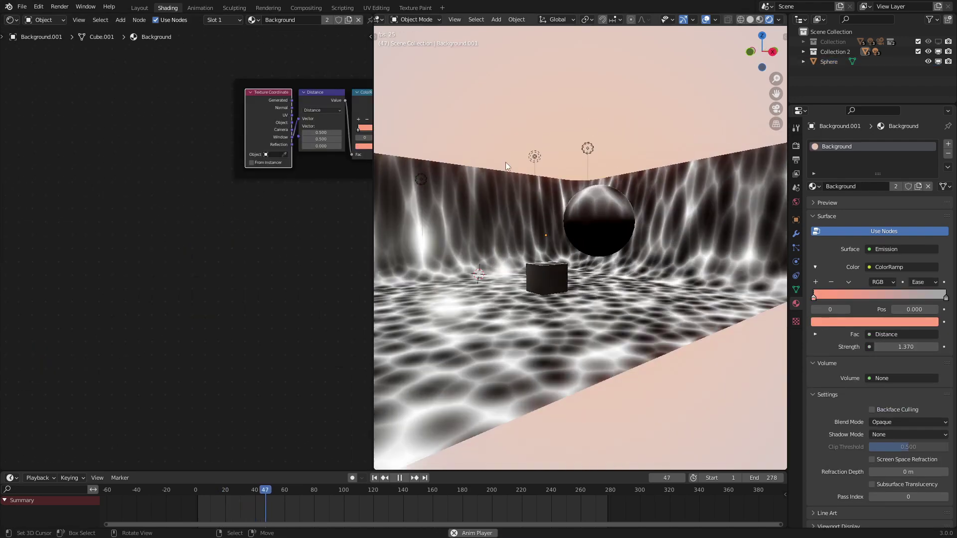
- Try extruding the room's upper wall edge inward to form a ceiling over the sphere and cube
{"action": "right_click", "coordinate": [503, 207]}
{"action": "scroll", "coordinate": [503, 207], "scroll_direction": "down", "scroll_amount": 3}
{"action": "key", "text": "Tab"}
{"action": "right_click", "coordinate": [669, 182]}
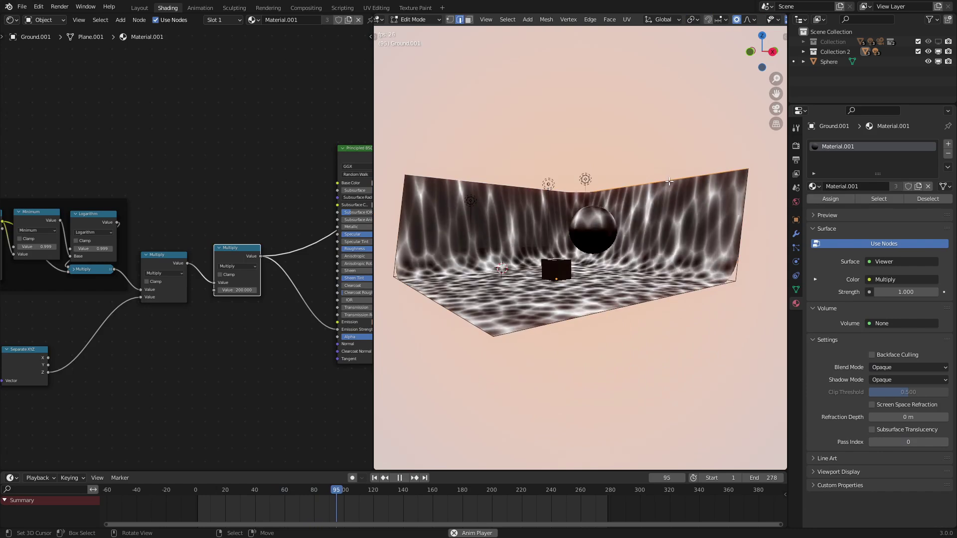
{"action": "key", "text": "e"}
{"action": "left_click", "coordinate": [598, 184]}
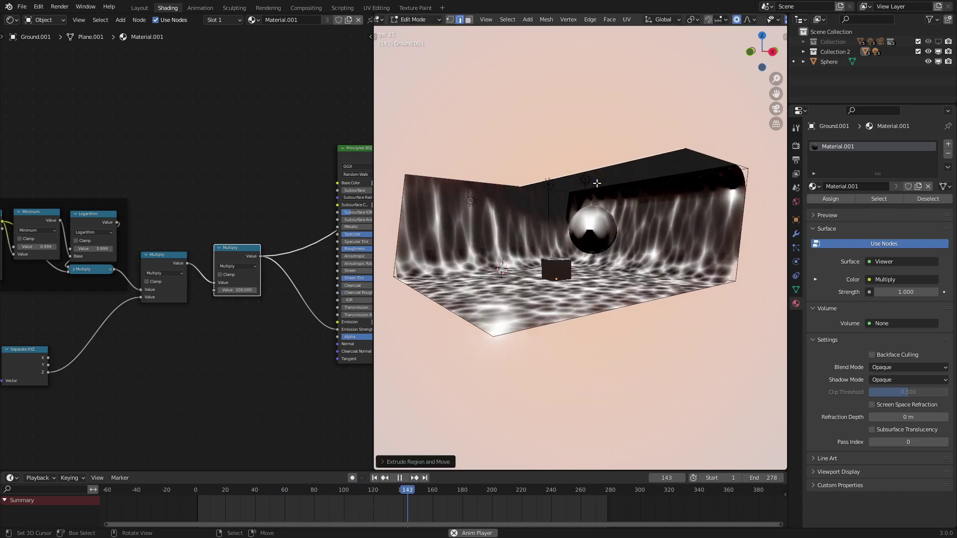
{"action": "key", "text": "Tab"}
{"action": "right_click", "coordinate": [531, 166]}
- Return the material output to the Principled BSDF and inspect the shaded room and the sphere's underside
{"action": "middle_click_drag", "start_coordinate": [531, 167], "coordinate": [541, 191]}
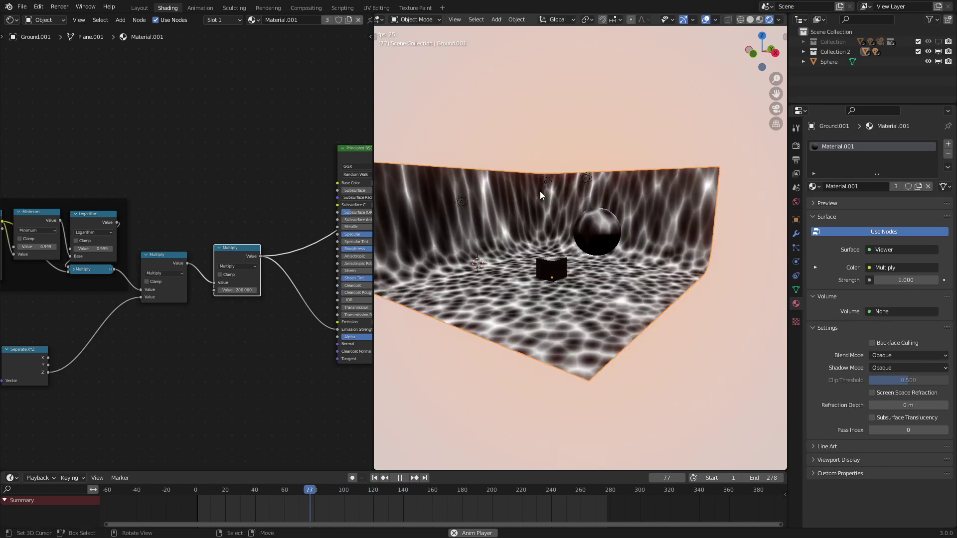
{"action": "scroll", "coordinate": [540, 194], "scroll_direction": "up", "scroll_amount": 2}
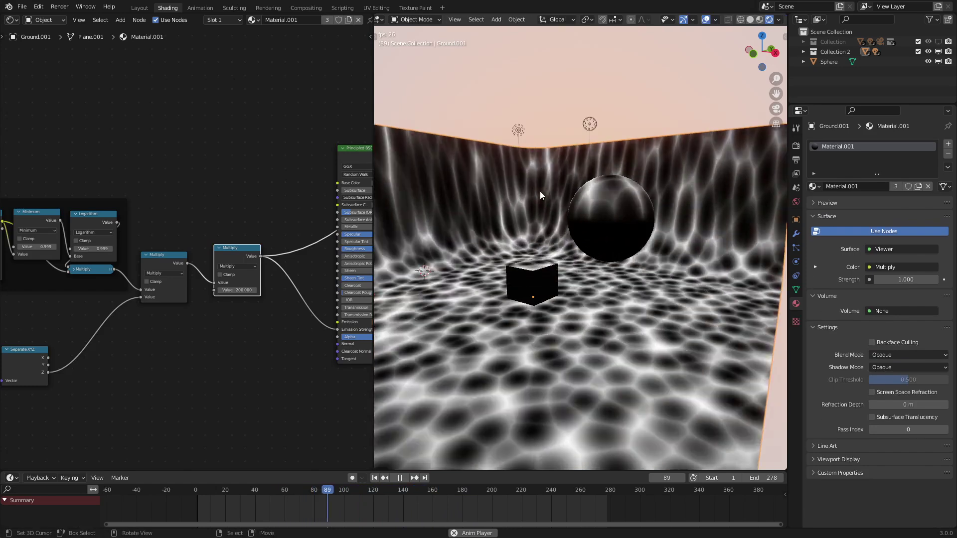
{"action": "scroll", "coordinate": [322, 187], "scroll_direction": "down", "scroll_amount": 1}
{"action": "left_click", "coordinate": [328, 169], "text": "ctrl+shift"}
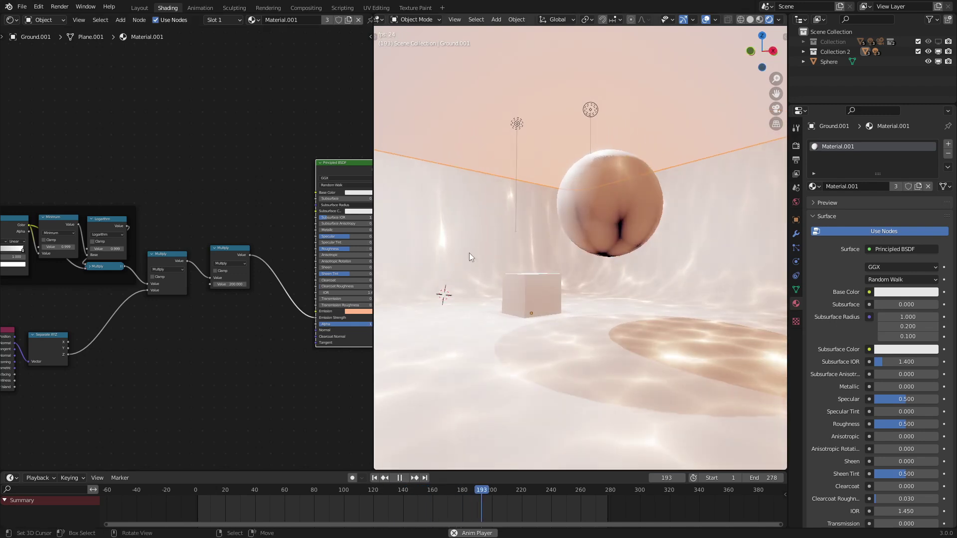
{"action": "middle_click_drag", "start_coordinate": [469, 253], "coordinate": [424, 245]}
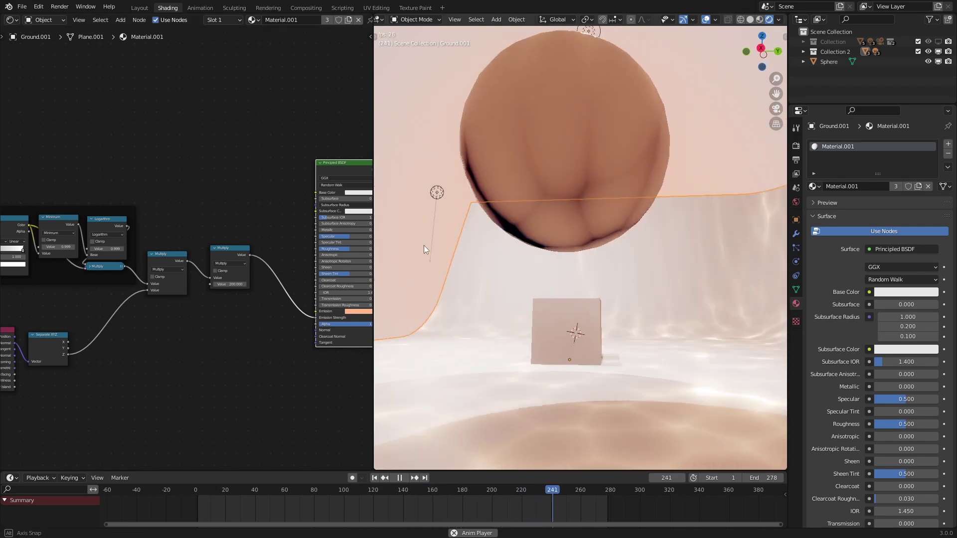
- Enable Clamp on the new Multiply node that combines the caustics with the normal's Z component
{"action": "scroll", "coordinate": [102, 300], "scroll_direction": "up", "scroll_amount": 2}
{"action": "middle_click_drag", "start_coordinate": [103, 300], "coordinate": [126, 312]}
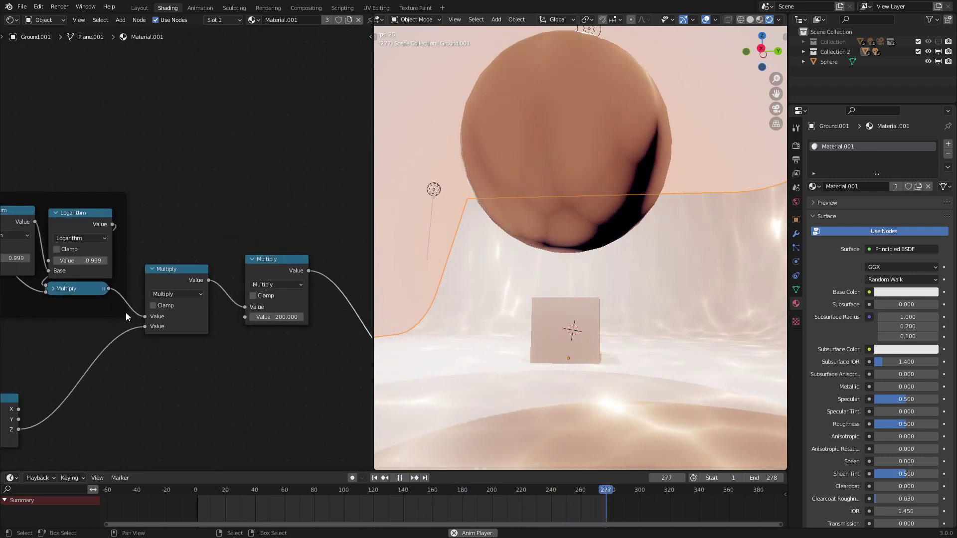
{"action": "left_click", "coordinate": [154, 306]}
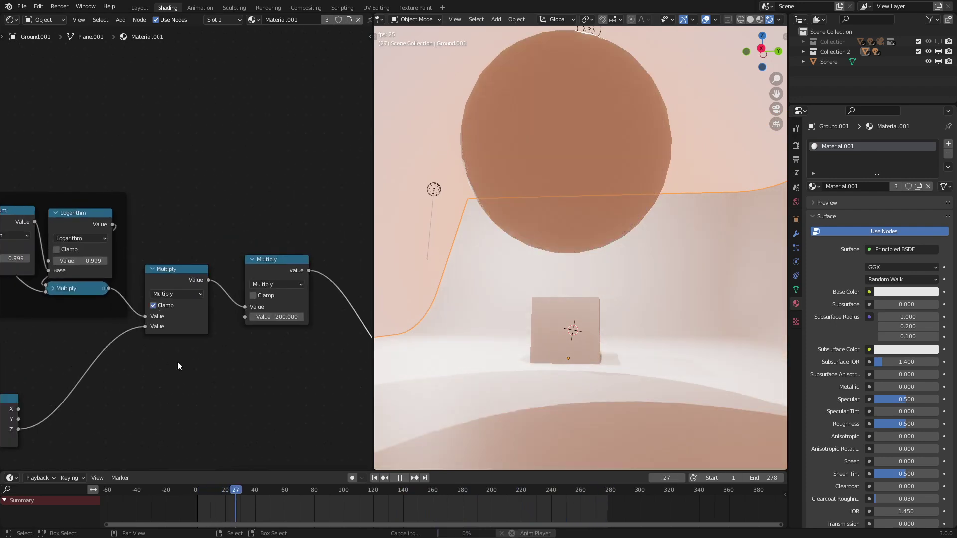
{"action": "middle_click_drag", "start_coordinate": [494, 257], "coordinate": [514, 303]}
{"action": "scroll", "coordinate": [230, 299], "scroll_direction": "down", "scroll_amount": 2}
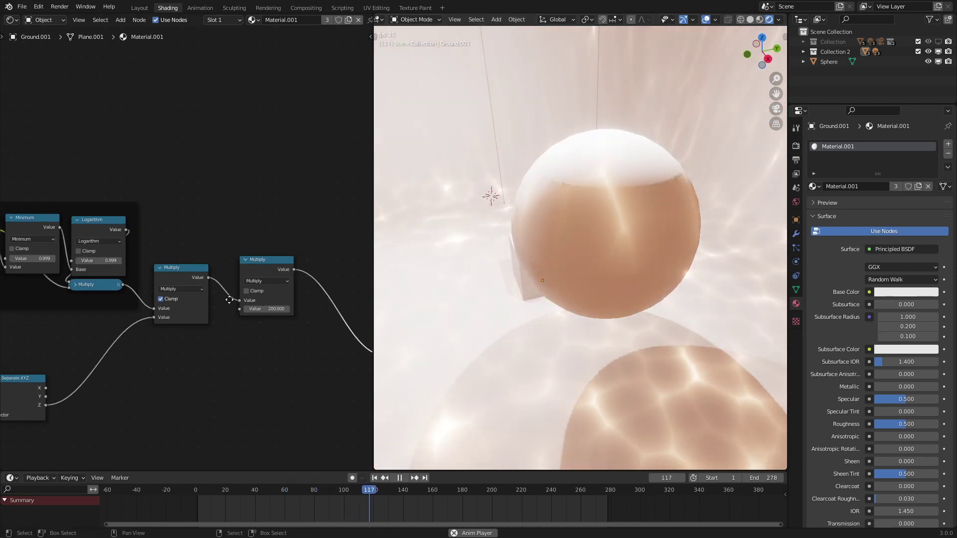
- Move the second Geometry node and Separate XYZ node together to just beneath the framed nodes
{"action": "middle_click_drag", "start_coordinate": [229, 299], "coordinate": [311, 265]}
{"action": "left_click_drag", "start_coordinate": [182, 308], "coordinate": [2, 441]}
{"action": "key", "text": "g"}
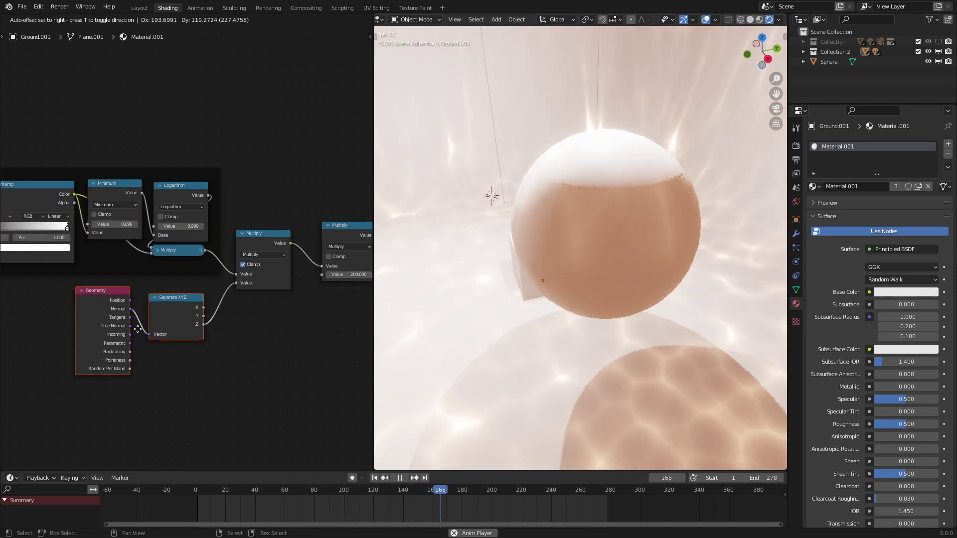
{"action": "left_click", "coordinate": [112, 326]}
- Select all caustics nodes before the Principled BSDF and combine them into a node group
{"action": "scroll", "coordinate": [135, 317], "scroll_direction": "down", "scroll_amount": 2}
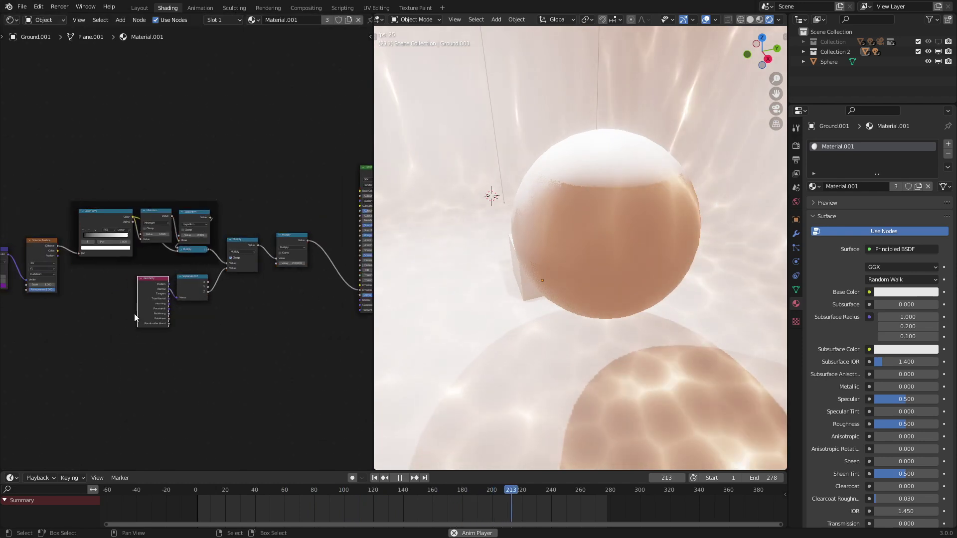
{"action": "scroll", "coordinate": [190, 253], "scroll_direction": "down", "scroll_amount": 2}
{"action": "key", "text": "c"}
{"action": "left_click_drag", "start_coordinate": [188, 257], "coordinate": [70, 263]}
{"action": "right_click", "coordinate": [62, 266]}
{"action": "middle_click_drag", "start_coordinate": [61, 266], "coordinate": [167, 264]}
{"action": "key", "text": "c"}
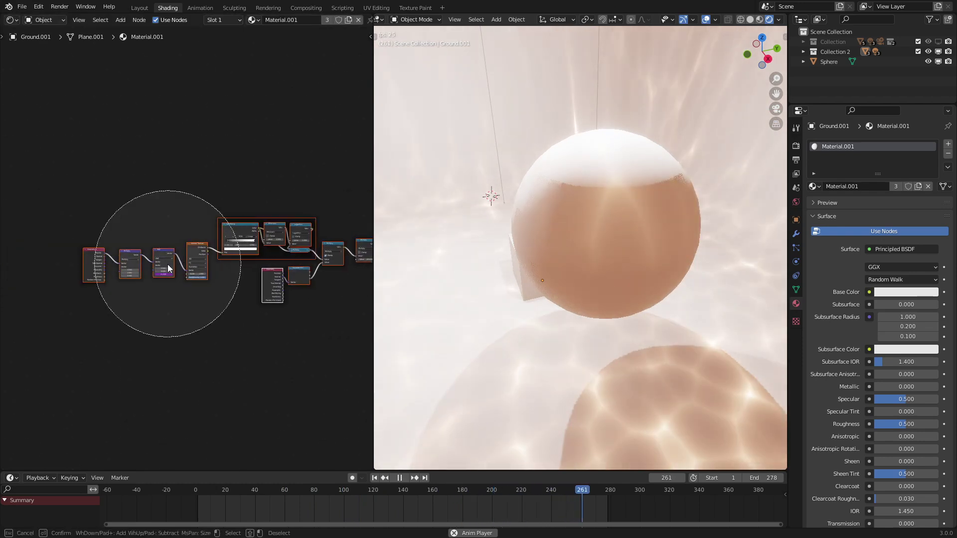
{"action": "key", "text": "Escape"}
{"action": "key", "text": "shift+a"}
{"action": "mouse_move", "coordinate": [140, 364]}
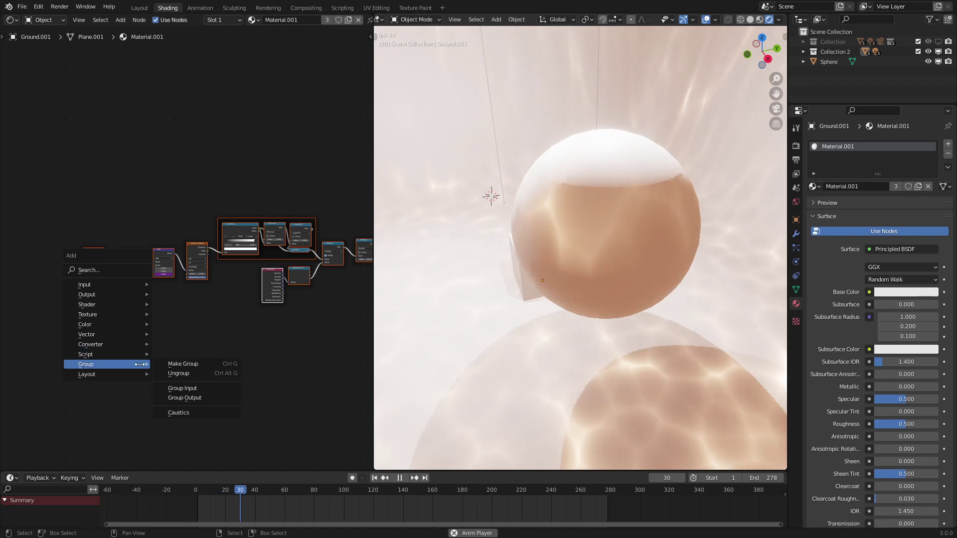
{"action": "left_click", "coordinate": [170, 365]}
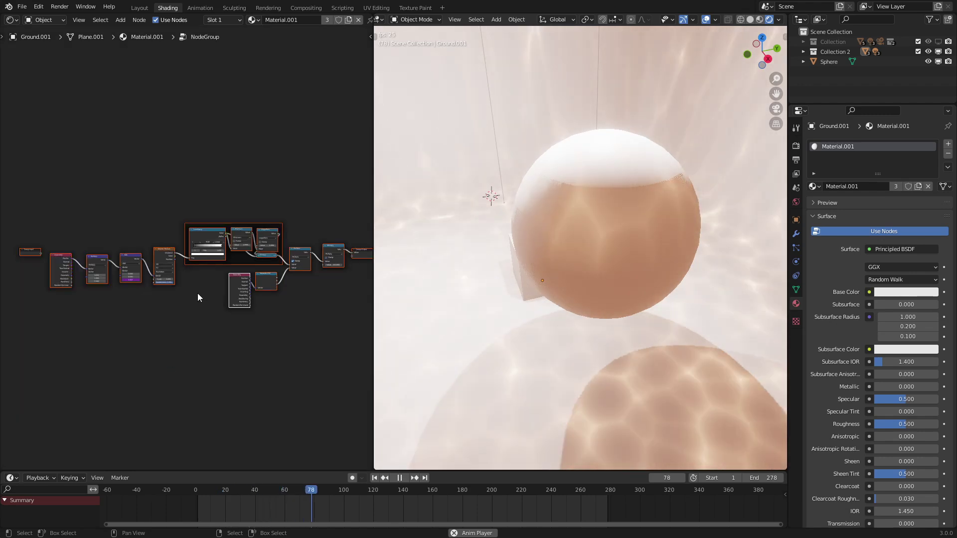
- Leave the node group and place its node beside the Principled BSDF's emission inputs
{"action": "key", "text": "Tab"}
{"action": "key", "text": "g"}
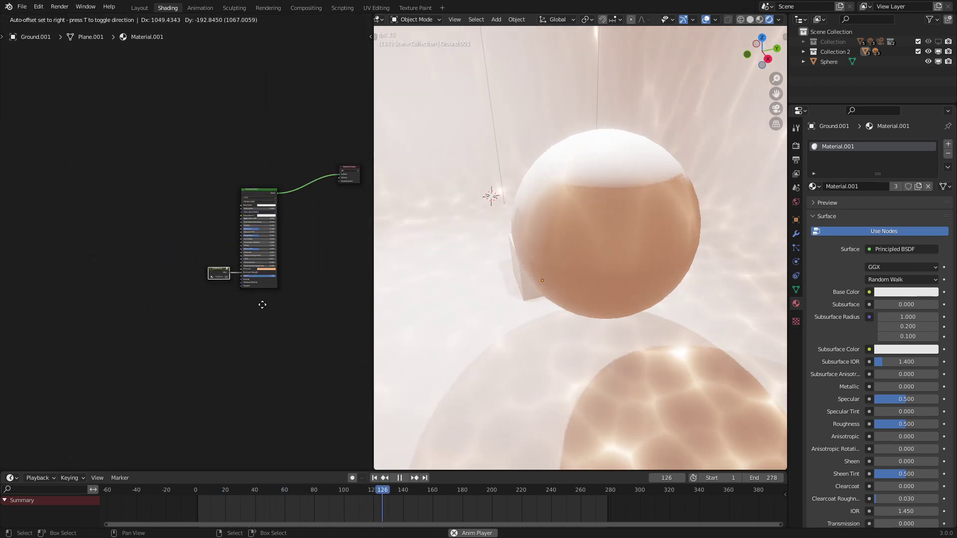
{"action": "left_click", "coordinate": [259, 303]}
{"action": "scroll", "coordinate": [259, 303], "scroll_direction": "up", "scroll_amount": 2}
{"action": "scroll", "coordinate": [257, 302], "scroll_direction": "up", "scroll_amount": 3}
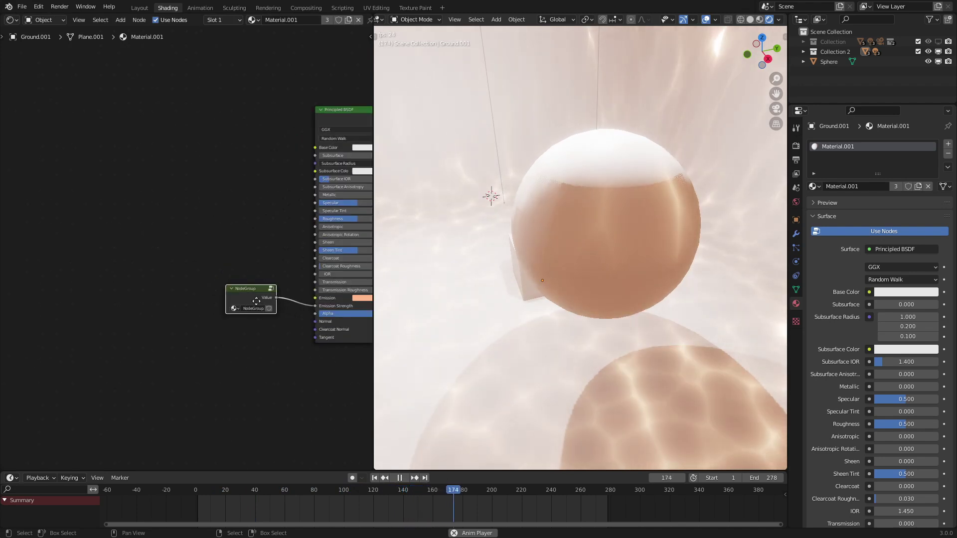
{"action": "middle_click_drag", "start_coordinate": [256, 301], "coordinate": [165, 264]}
- Add a cube to the scene and move it up and away from the sphere
{"action": "scroll", "coordinate": [576, 176], "scroll_direction": "down", "scroll_amount": 5}
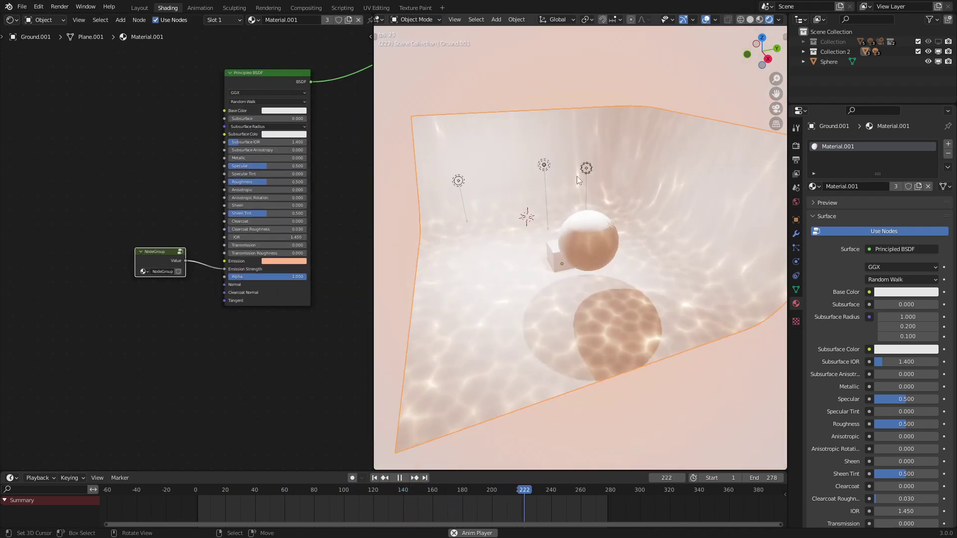
{"action": "key", "text": "shift+a"}
{"action": "mouse_move", "coordinate": [576, 176]}
{"action": "left_click", "coordinate": [626, 182]}
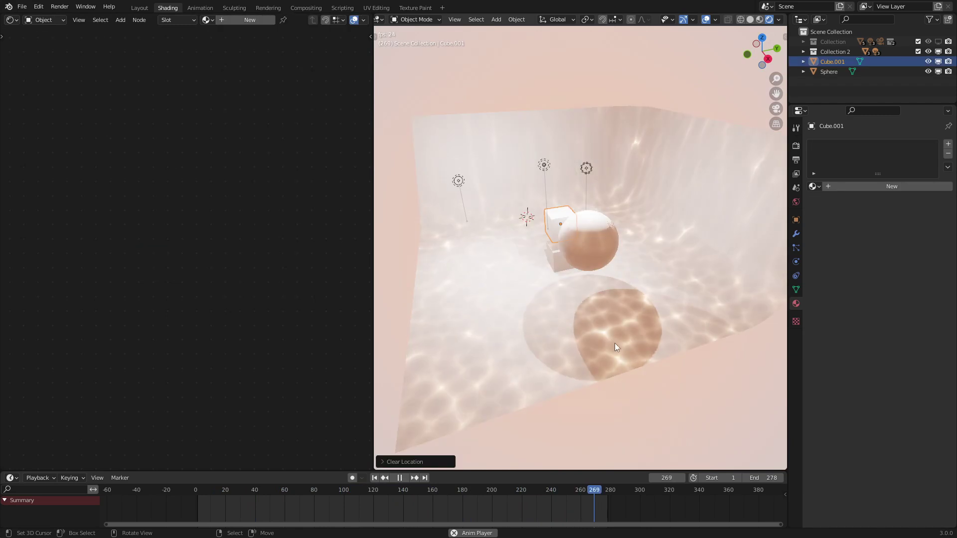
{"action": "key", "text": "g"}
{"action": "left_click", "coordinate": [557, 300]}
- Create a new material for the added cube and set its base color to red
{"action": "left_click", "coordinate": [877, 187]}
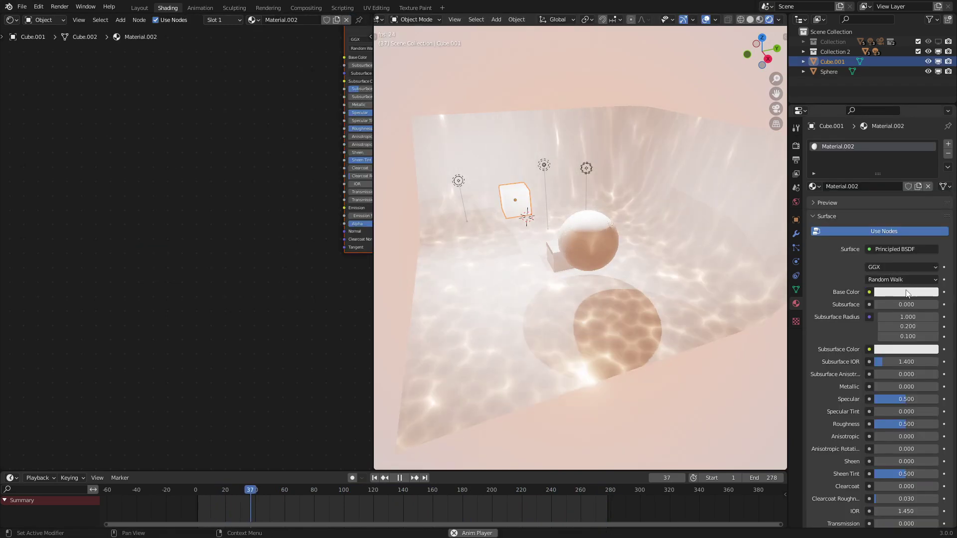
{"action": "left_click", "coordinate": [905, 292]}
{"action": "left_click_drag", "start_coordinate": [878, 190], "coordinate": [888, 222]}
- Scale up the red cube and move it down beside the small cube, just above the floor
{"action": "middle_click_drag", "start_coordinate": [539, 218], "coordinate": [617, 197]}
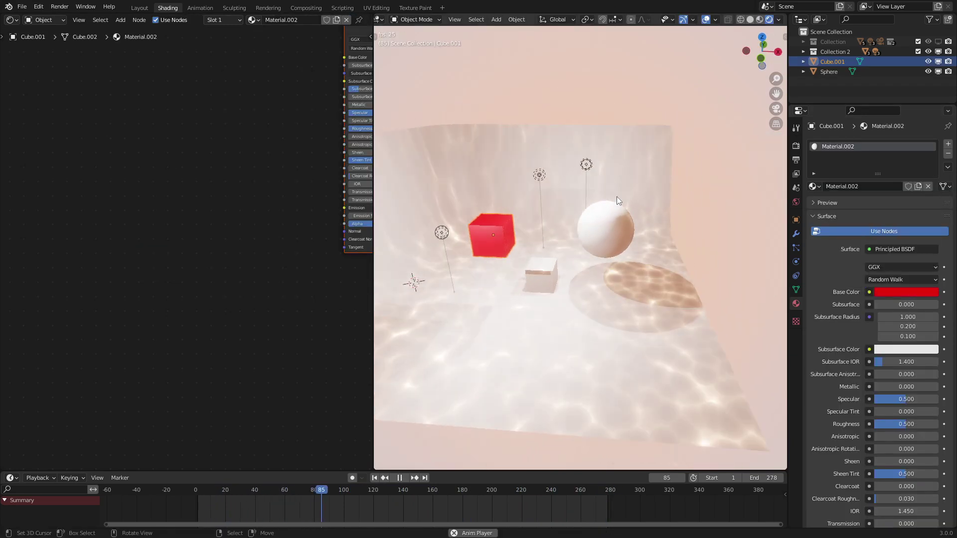
{"action": "scroll", "coordinate": [617, 196], "scroll_direction": "up", "scroll_amount": 2}
{"action": "key", "text": "s"}
{"action": "left_click", "coordinate": [591, 235]}
{"action": "middle_click_drag", "start_coordinate": [573, 229], "coordinate": [547, 219]}
{"action": "key", "text": "g"}
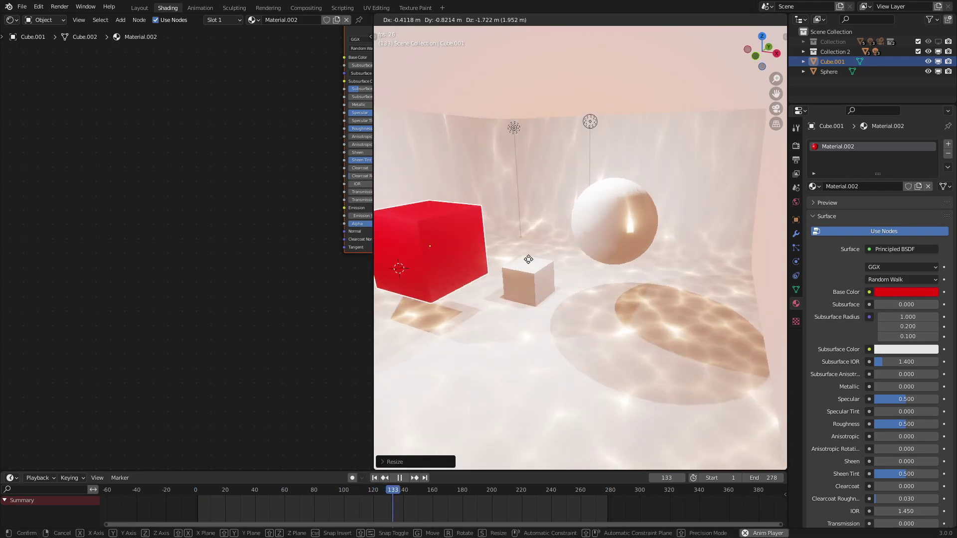
{"action": "left_click", "coordinate": [526, 258]}
{"action": "middle_click_drag", "start_coordinate": [471, 214], "coordinate": [557, 239], "text": "shift"}
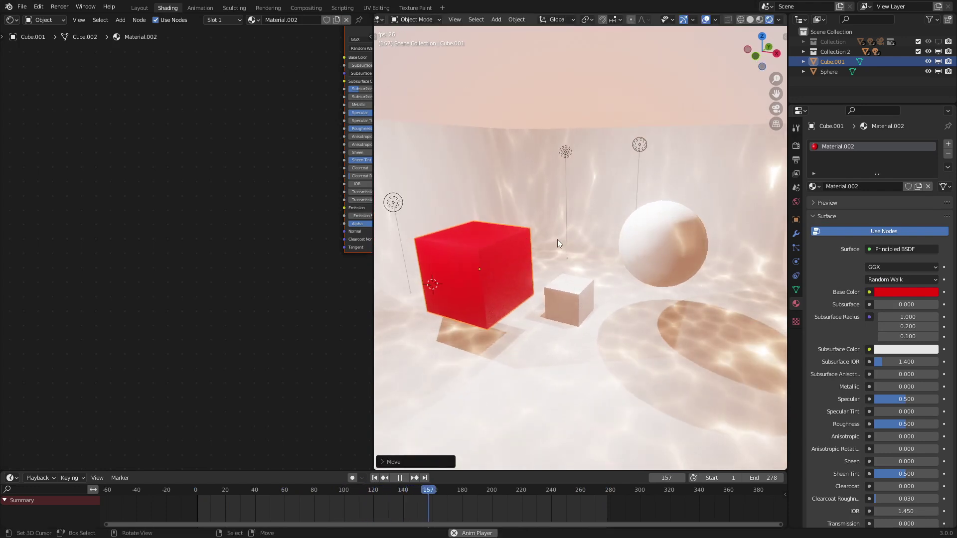
- Select the sphere and rename its material's node group as Caustics 2
{"action": "left_click", "coordinate": [650, 251]}
{"action": "scroll", "coordinate": [146, 282], "scroll_direction": "up", "scroll_amount": 2}
{"action": "double_click", "coordinate": [155, 282]}
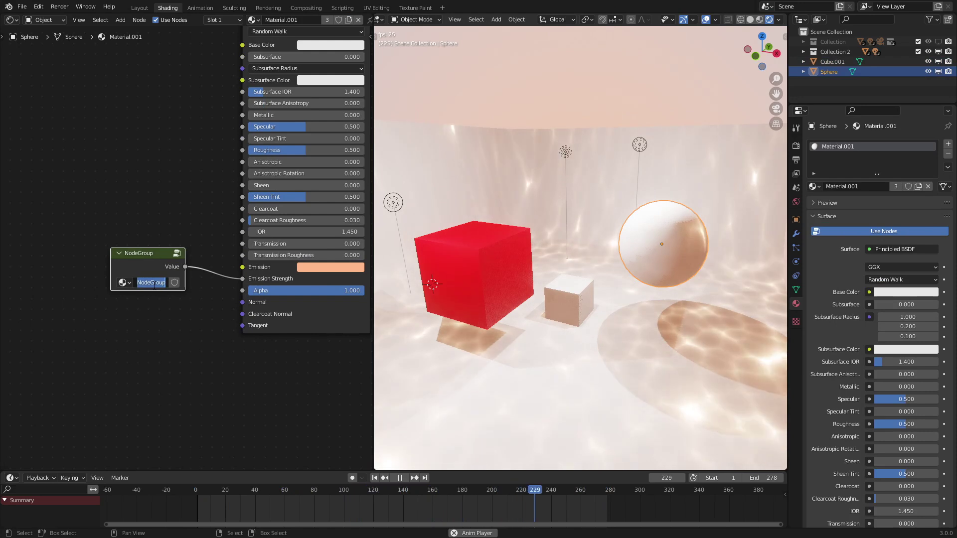
{"action": "type", "text": "Caustics 2"}
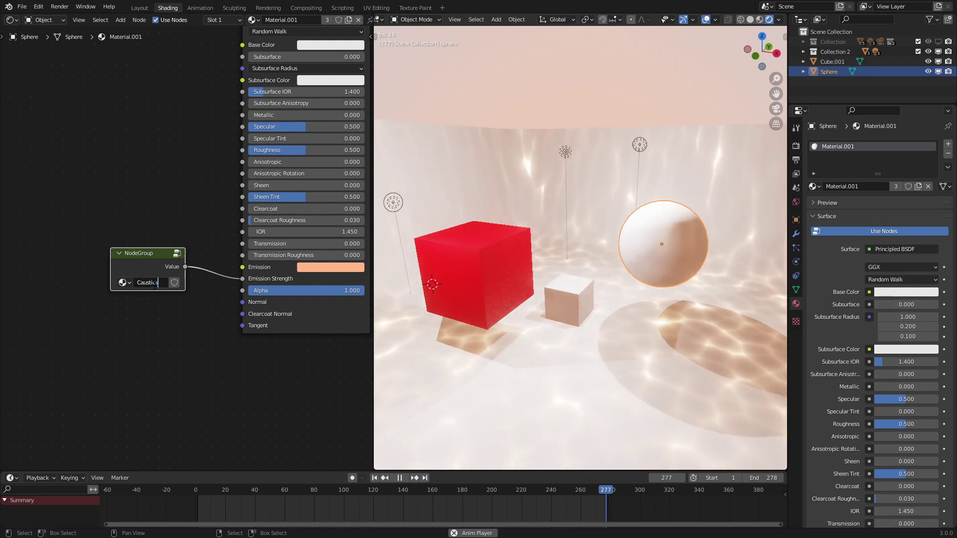
- Add the Caustics 2 group to the red cube's material and place it beside the Principled BSDF
{"action": "left_click", "coordinate": [441, 254]}
{"action": "key", "text": "Home"}
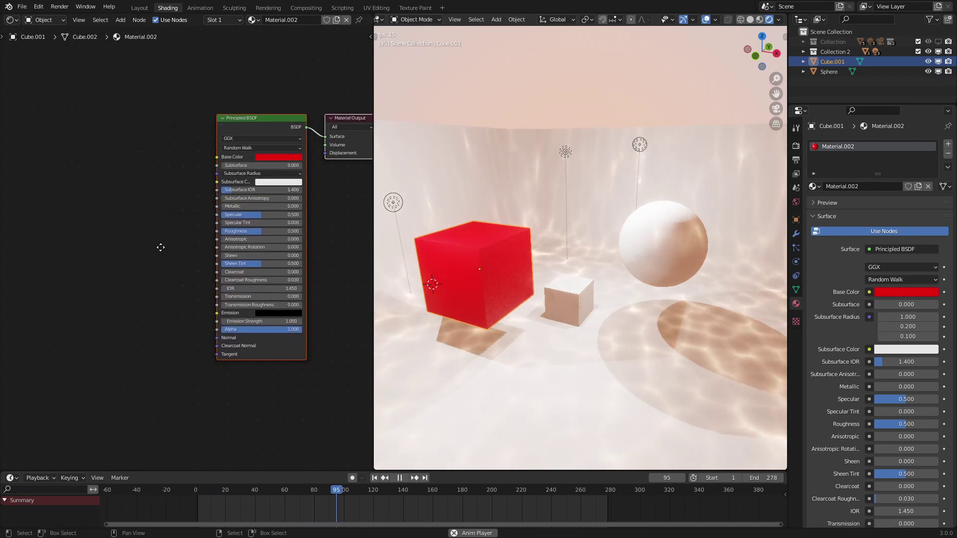
{"action": "key", "text": "shift+a"}
{"action": "mouse_move", "coordinate": [115, 344]}
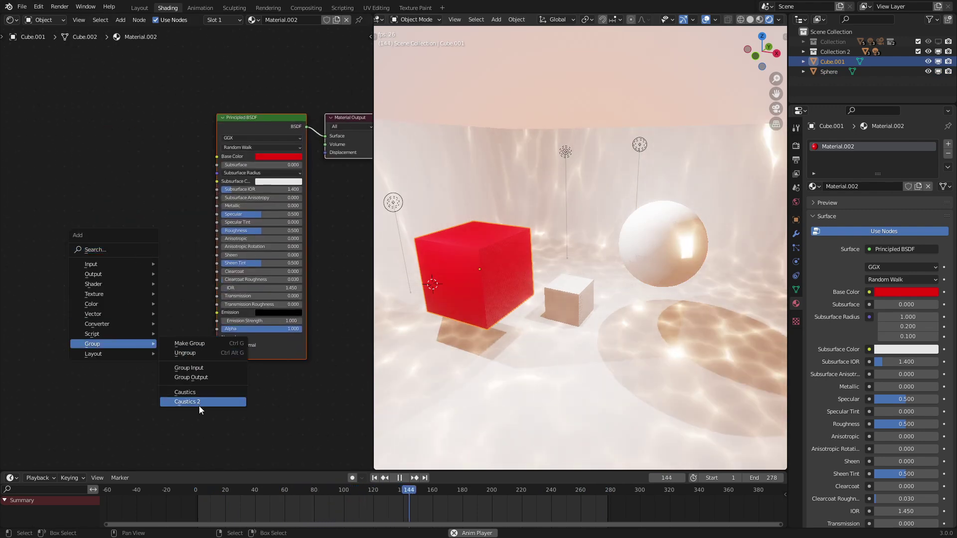
{"action": "left_click", "coordinate": [199, 406]}
{"action": "left_click", "coordinate": [67, 304]}
- Link Caustics 2 to the red material's Emission Strength and set the emission color to hue 0.042, saturation 0.768, value 1.000
{"action": "scroll", "coordinate": [172, 341], "scroll_direction": "up", "scroll_amount": 3}
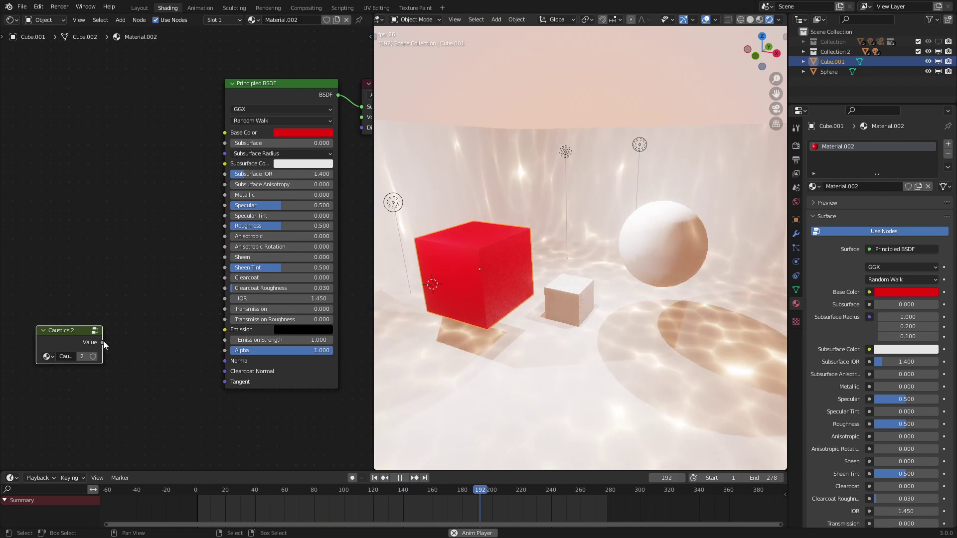
{"action": "left_click_drag", "start_coordinate": [103, 343], "coordinate": [226, 340]}
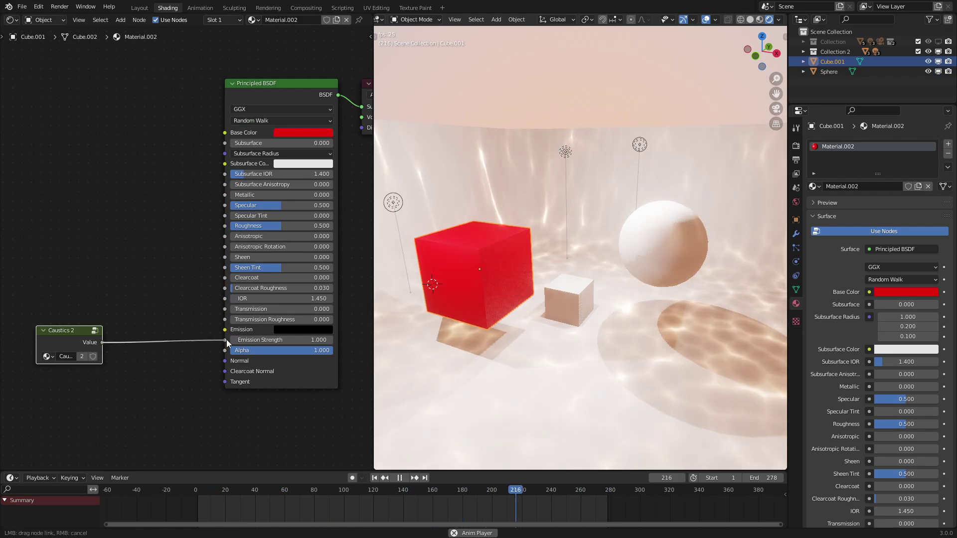
{"action": "left_click", "coordinate": [310, 330]}
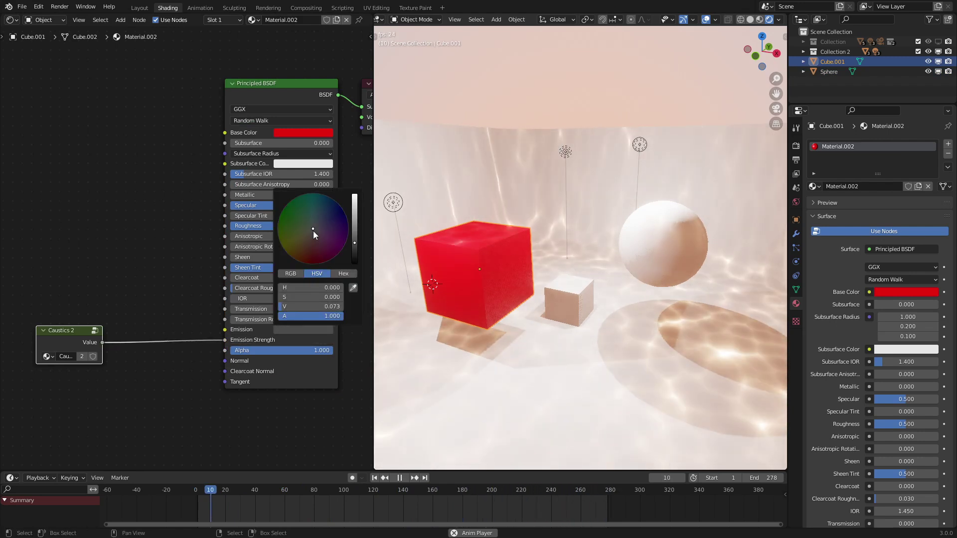
{"action": "scroll", "coordinate": [313, 231], "scroll_direction": "up", "scroll_amount": 14}
{"action": "left_click_drag", "start_coordinate": [309, 229], "coordinate": [307, 245]}
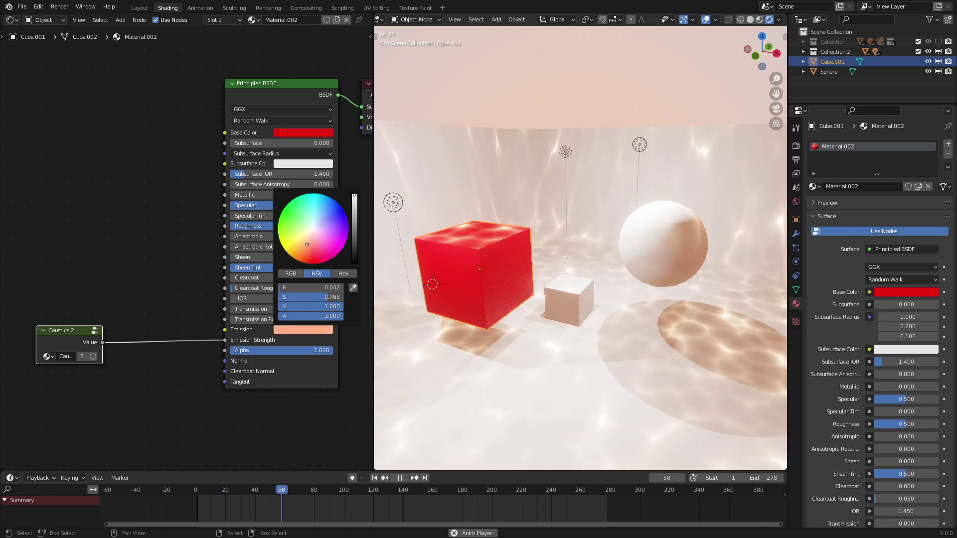
- Add a Subdivision Surface modifier to the red cube with viewport and render levels of 3, and shade it smooth
{"action": "middle_click_drag", "start_coordinate": [527, 218], "coordinate": [505, 228]}
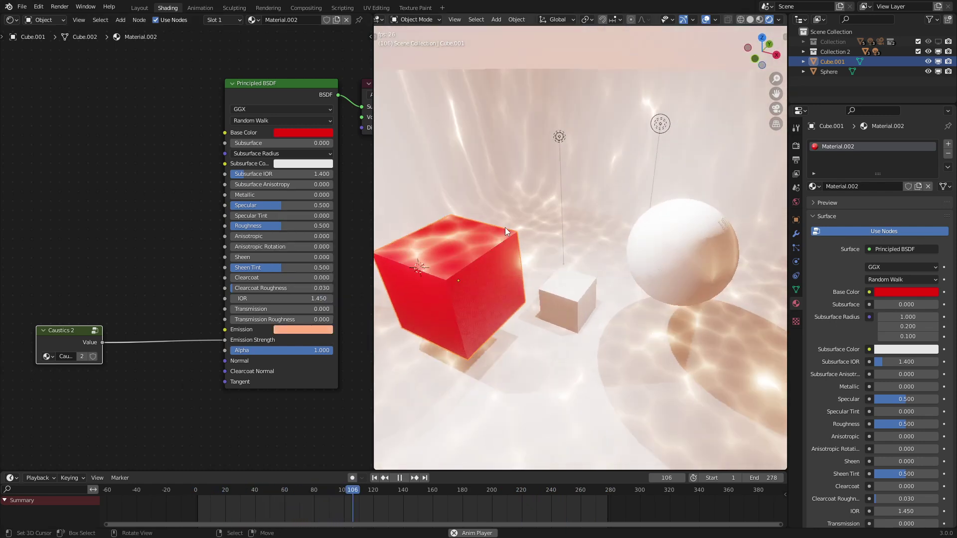
{"action": "left_click", "coordinate": [796, 234]}
{"action": "left_click", "coordinate": [839, 144]}
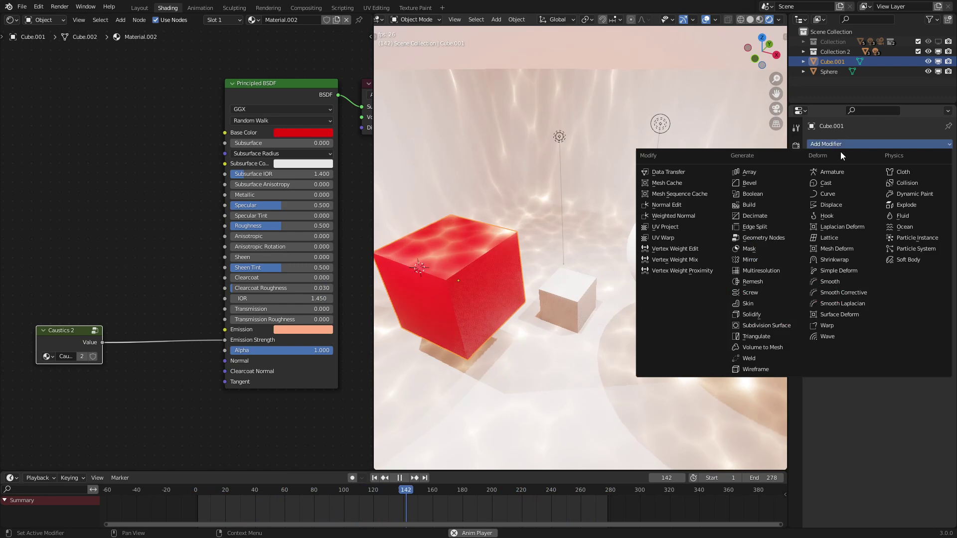
{"action": "left_click", "coordinate": [762, 325]}
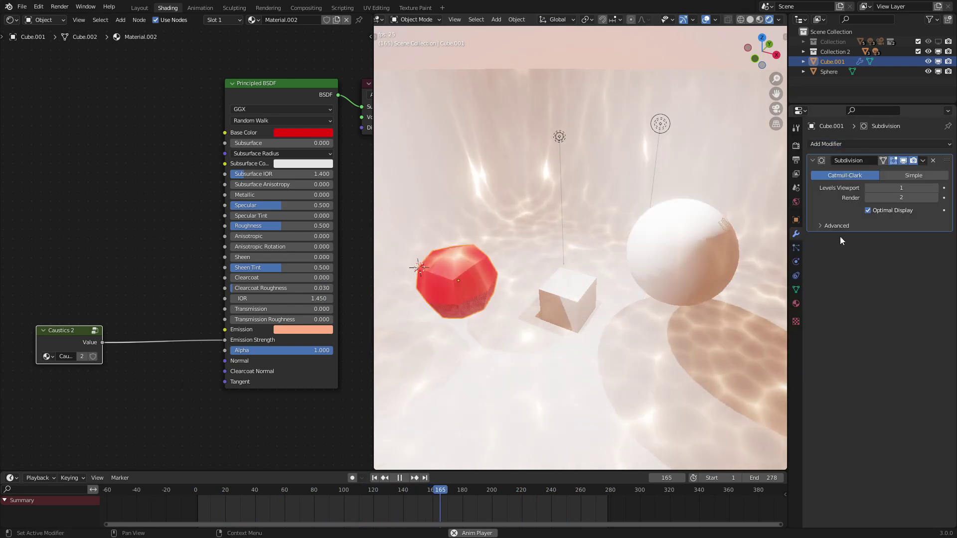
{"action": "right_click", "coordinate": [531, 264]}
{"action": "middle_click_drag", "start_coordinate": [532, 255], "coordinate": [597, 249]}
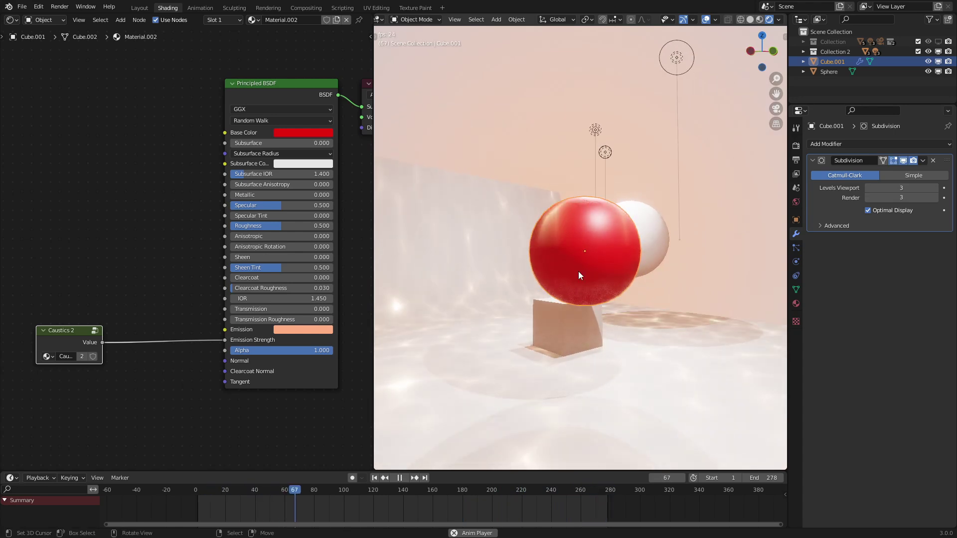
{"action": "middle_click_drag", "start_coordinate": [579, 271], "coordinate": [492, 287]}
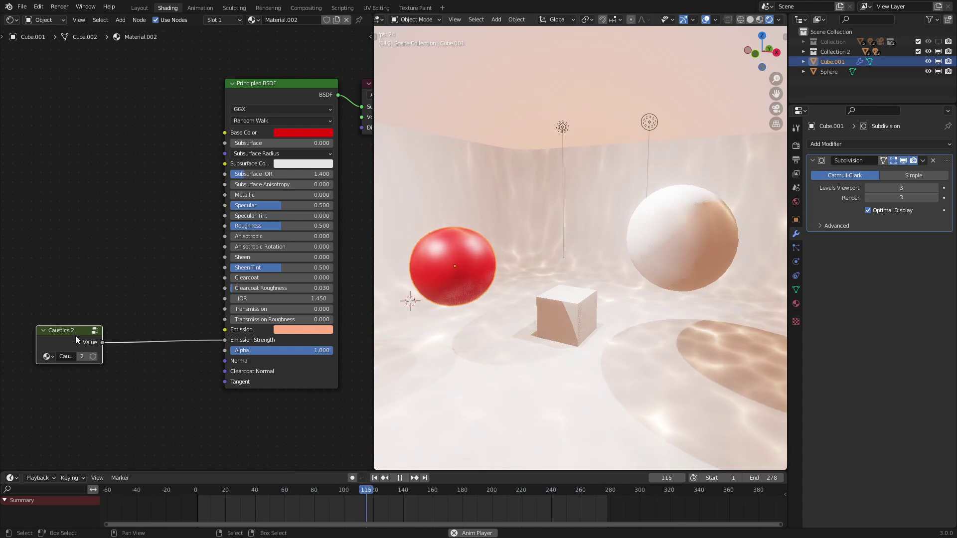
- Move the Caustics 2 node closer to the red material's Principled BSDF and set the Roughness to 0.318
{"action": "left_click_drag", "start_coordinate": [76, 339], "coordinate": [132, 338]}
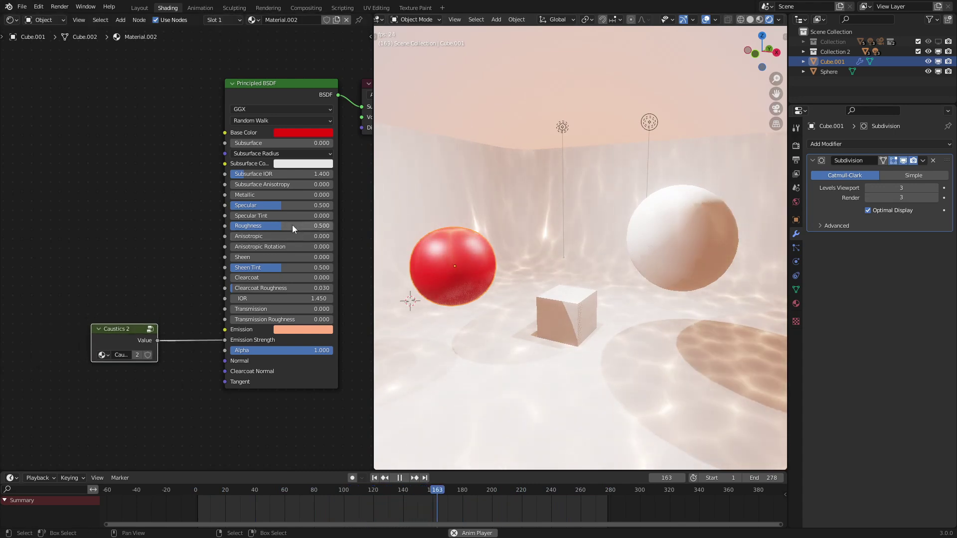
{"action": "left_click_drag", "start_coordinate": [292, 229], "coordinate": [262, 229]}
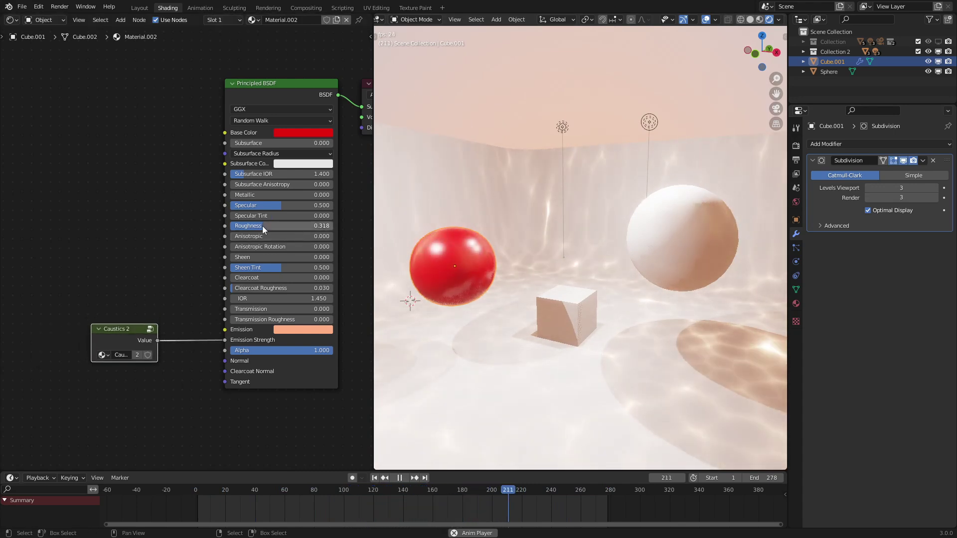
{"action": "middle_click_drag", "start_coordinate": [659, 240], "coordinate": [582, 250]}
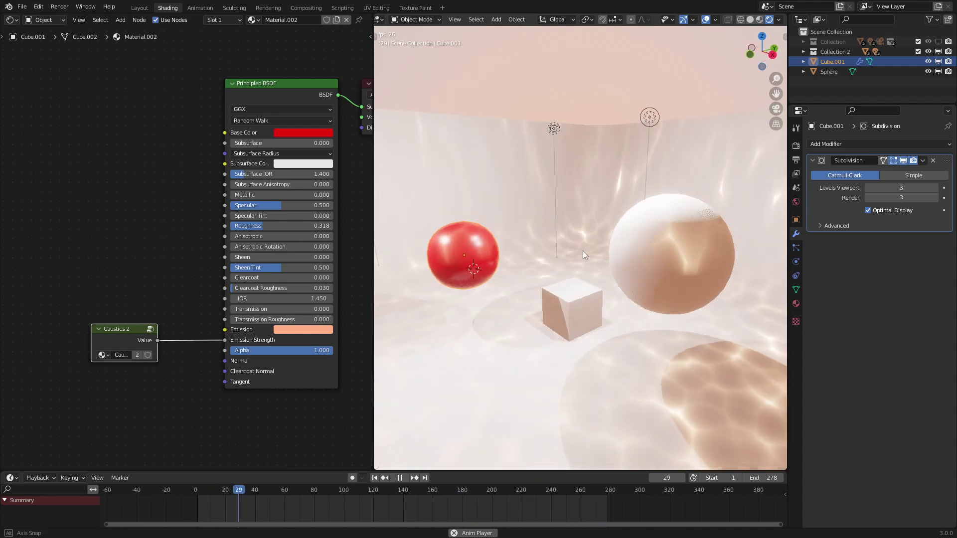
- Disable Collection 2, Cube.001 and Sphere in viewports and renders, and enable Collection in the viewport
{"action": "left_click", "coordinate": [948, 52]}
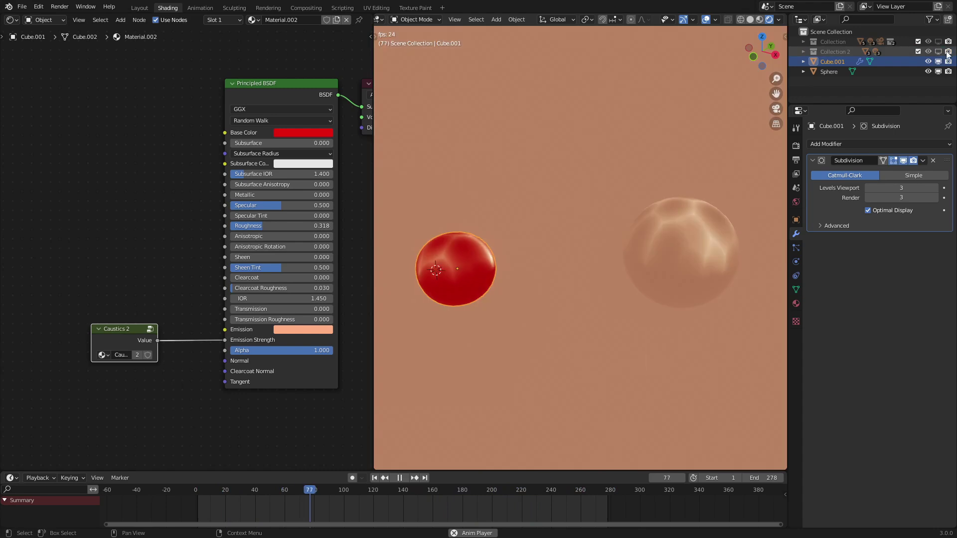
{"action": "left_click", "coordinate": [938, 42]}
{"action": "left_click", "coordinate": [938, 62]}
{"action": "left_click", "coordinate": [948, 61]}
{"action": "left_click", "coordinate": [938, 72]}
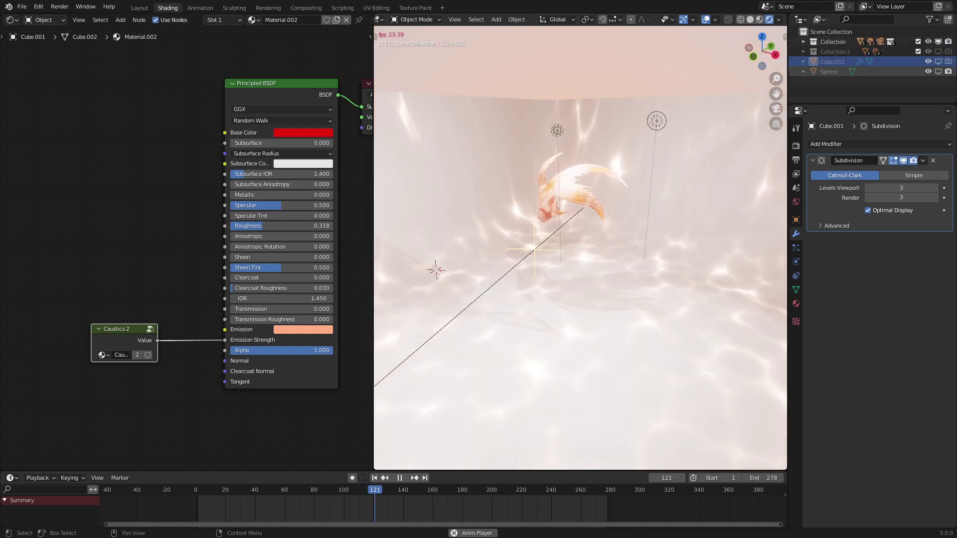
{"action": "left_click", "coordinate": [948, 72]}
- Examine the animated caustics on the swimming fish, the floor and the curved walls from far and near
{"action": "middle_click_drag", "start_coordinate": [492, 226], "coordinate": [511, 213]}
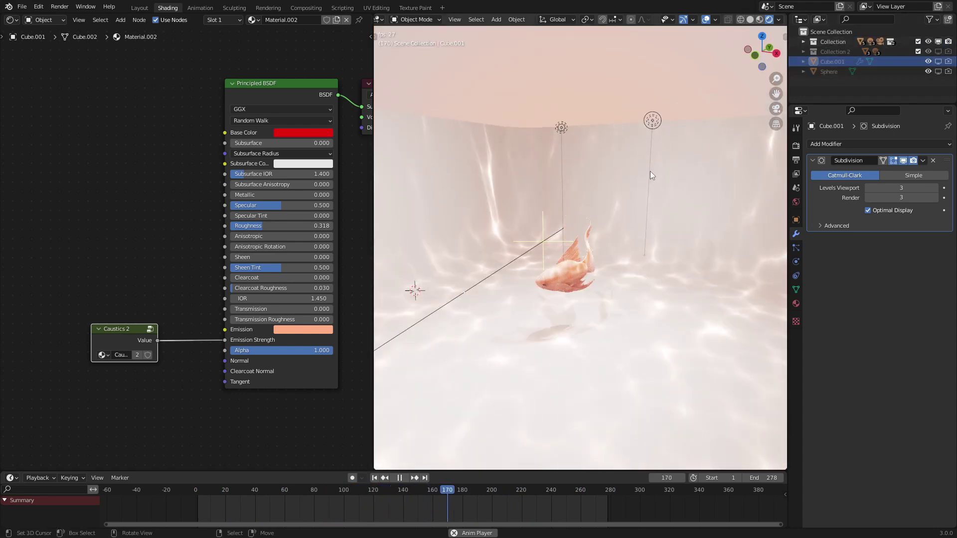
{"action": "scroll", "coordinate": [433, 265], "scroll_direction": "up", "scroll_amount": 4}
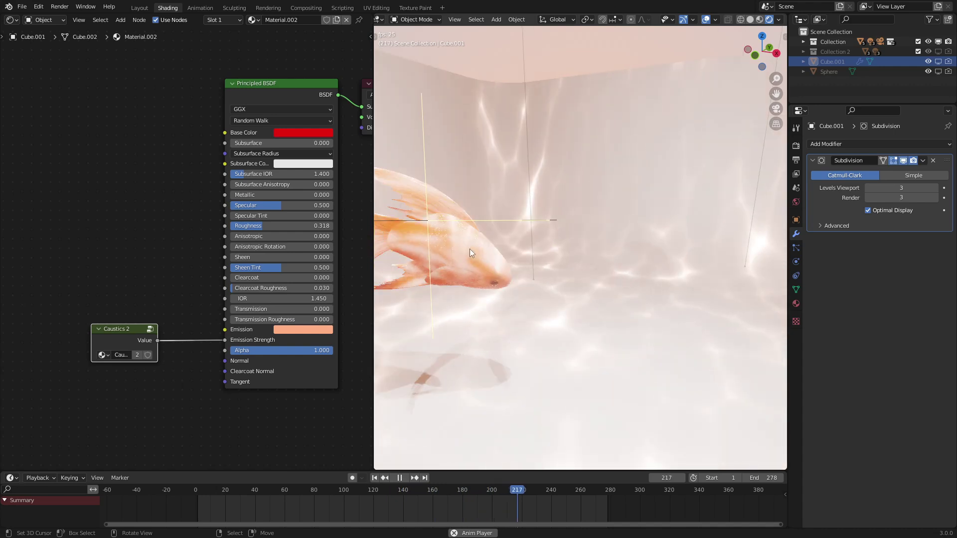
{"action": "left_click", "coordinate": [544, 271]}
{"action": "left_click", "coordinate": [534, 228]}
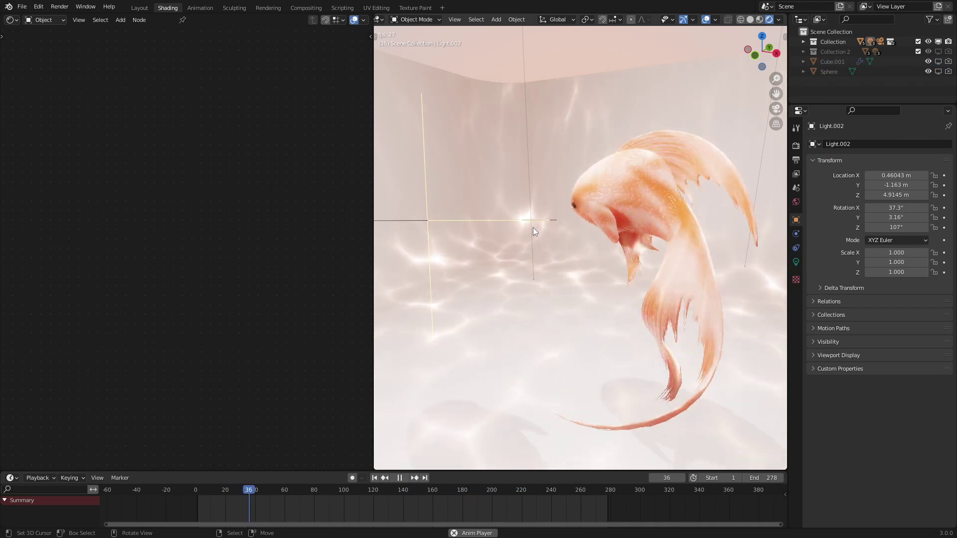
{"action": "scroll", "coordinate": [533, 227], "scroll_direction": "down", "scroll_amount": 8}
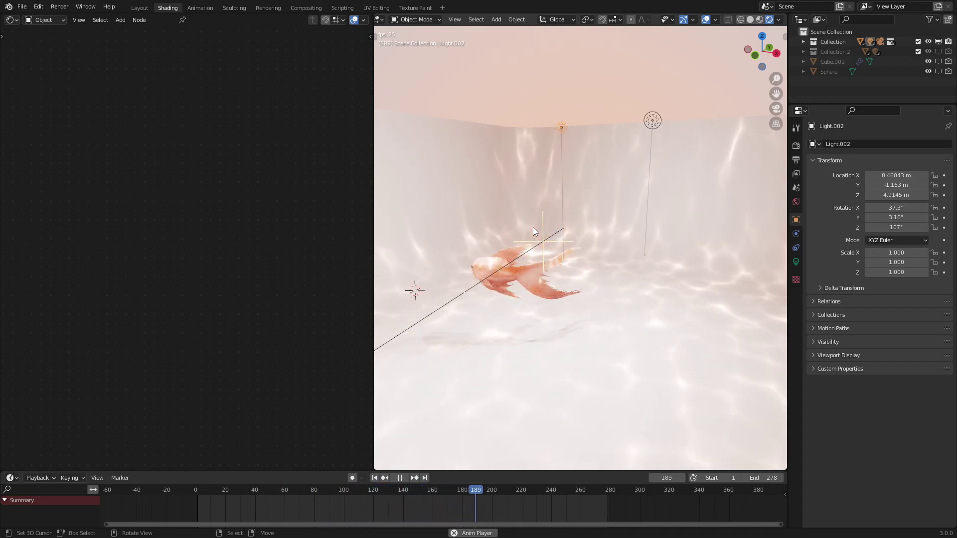
{"action": "scroll", "coordinate": [534, 228], "scroll_direction": "up", "scroll_amount": 4}
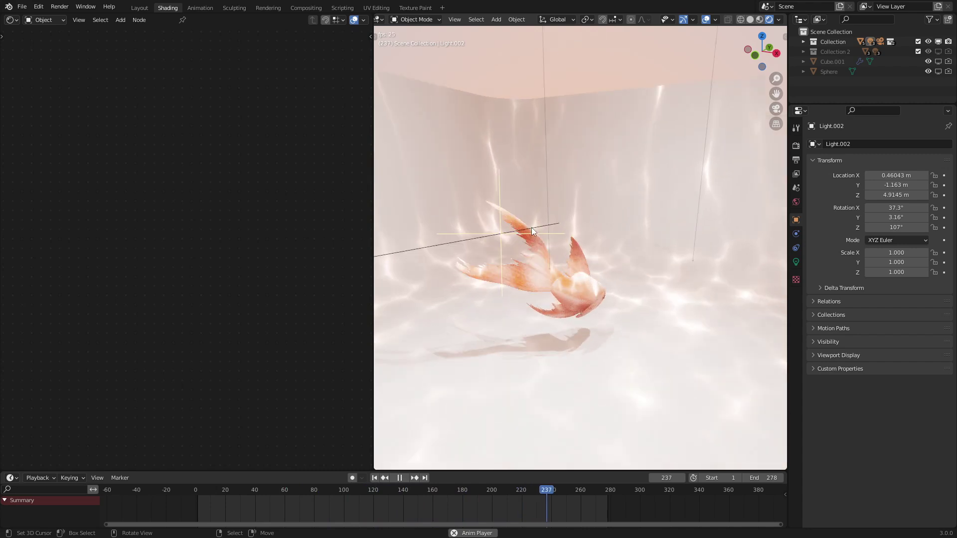
{"action": "middle_click_drag", "start_coordinate": [507, 280], "coordinate": [564, 199], "text": "shift"}
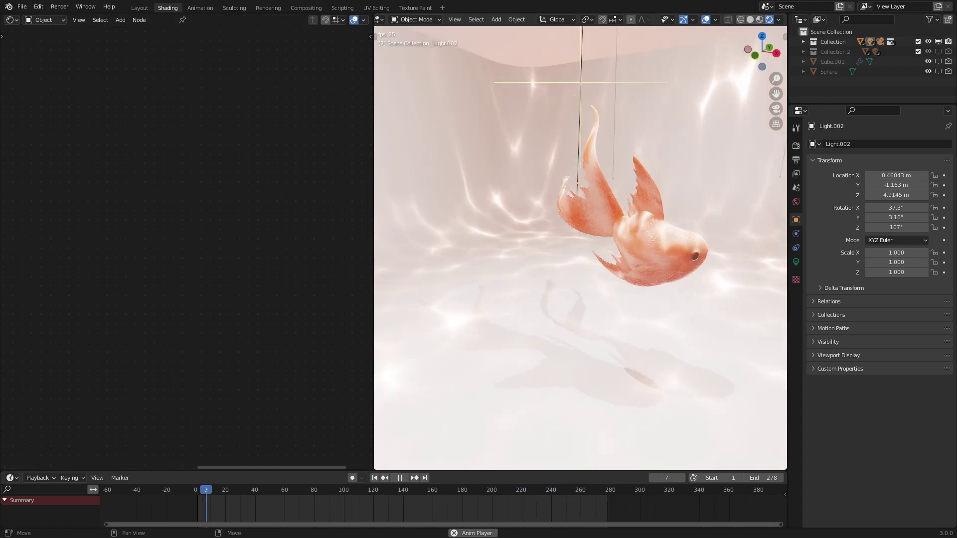